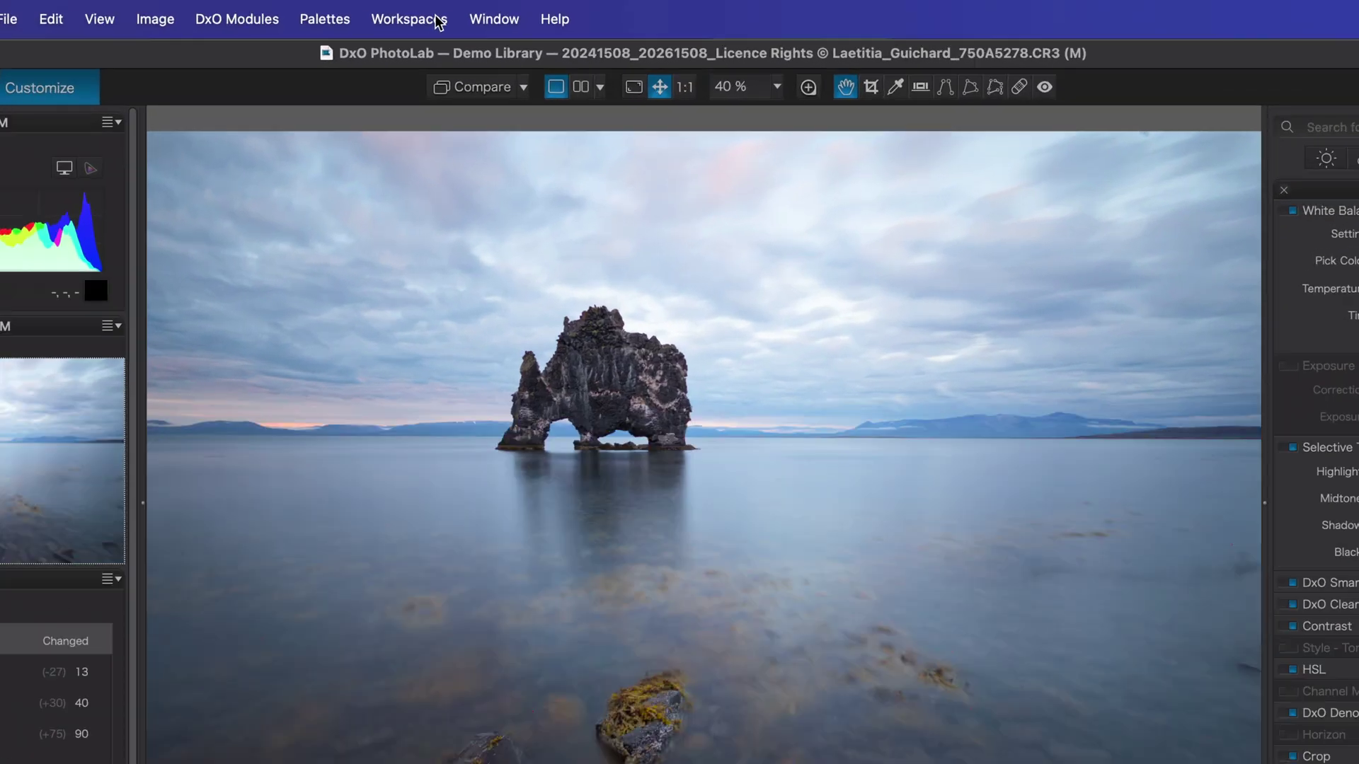
Apply the DxO Standard workspace and browse the Light, Color and Detail correction categories
{"action": "left_click", "coordinate": [456, 14]}
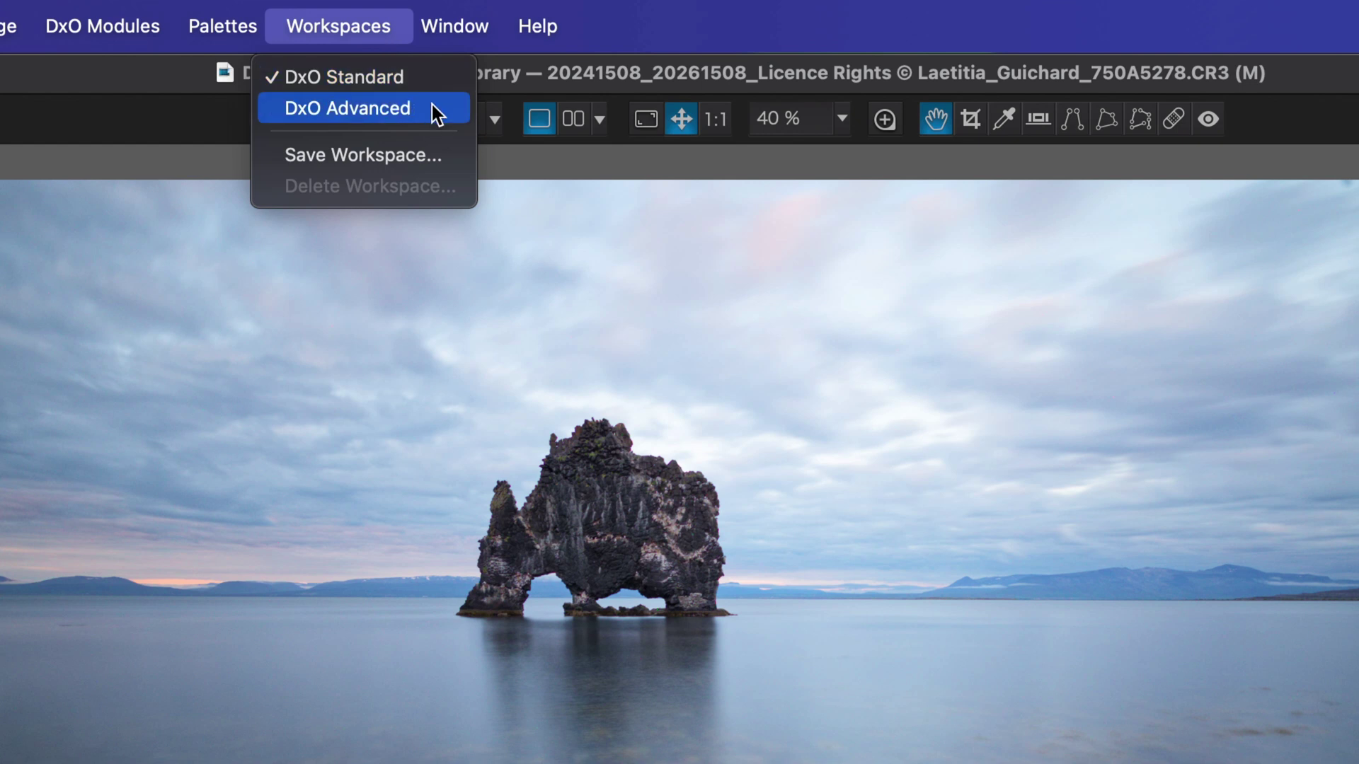
{"action": "left_click", "coordinate": [421, 77]}
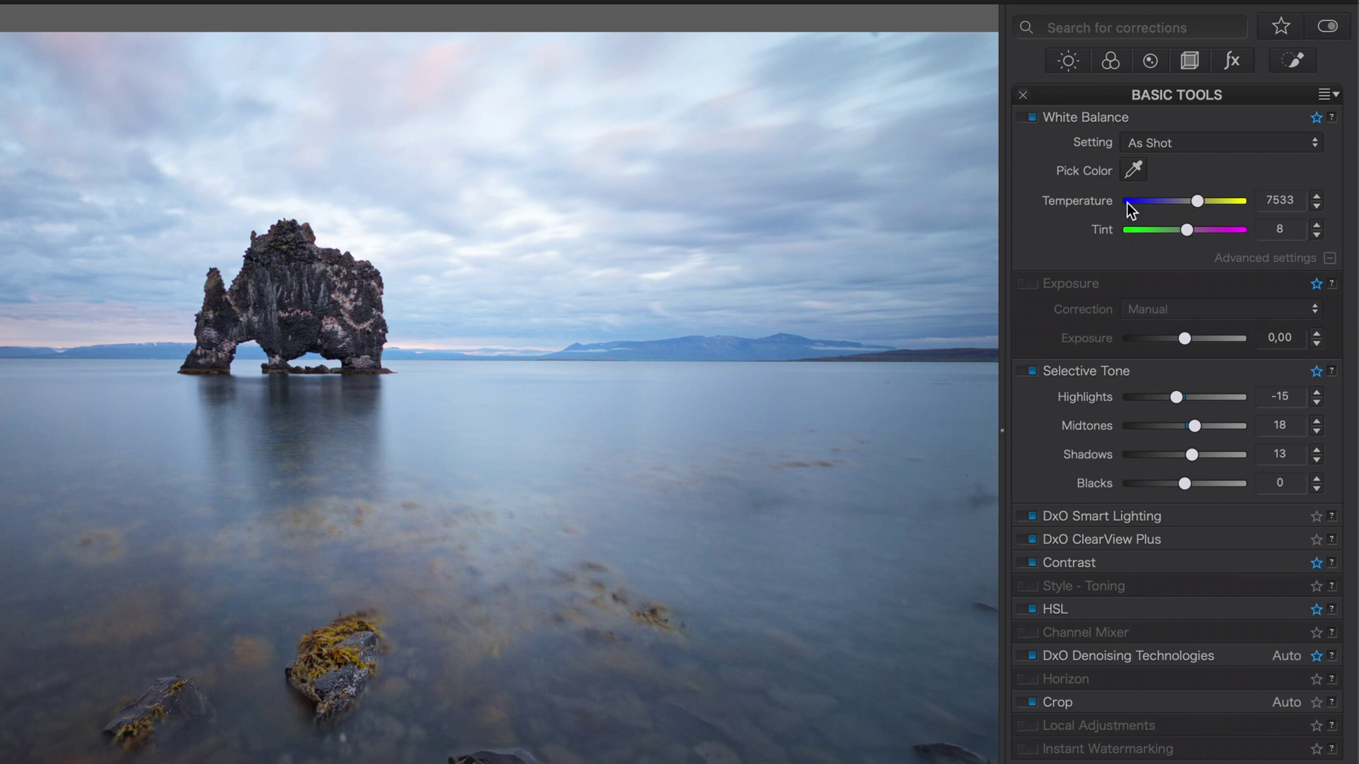
{"action": "left_click", "coordinate": [1068, 62]}
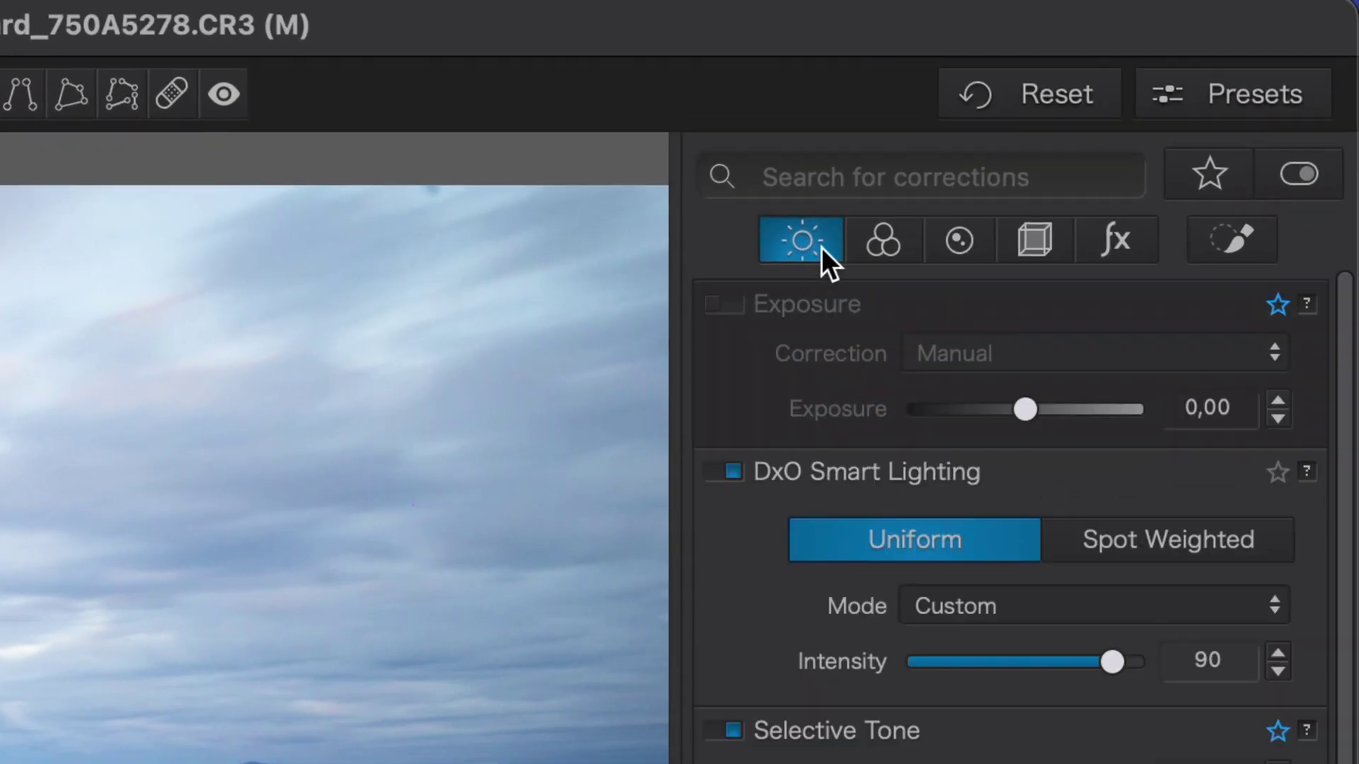
{"action": "left_click", "coordinate": [878, 242]}
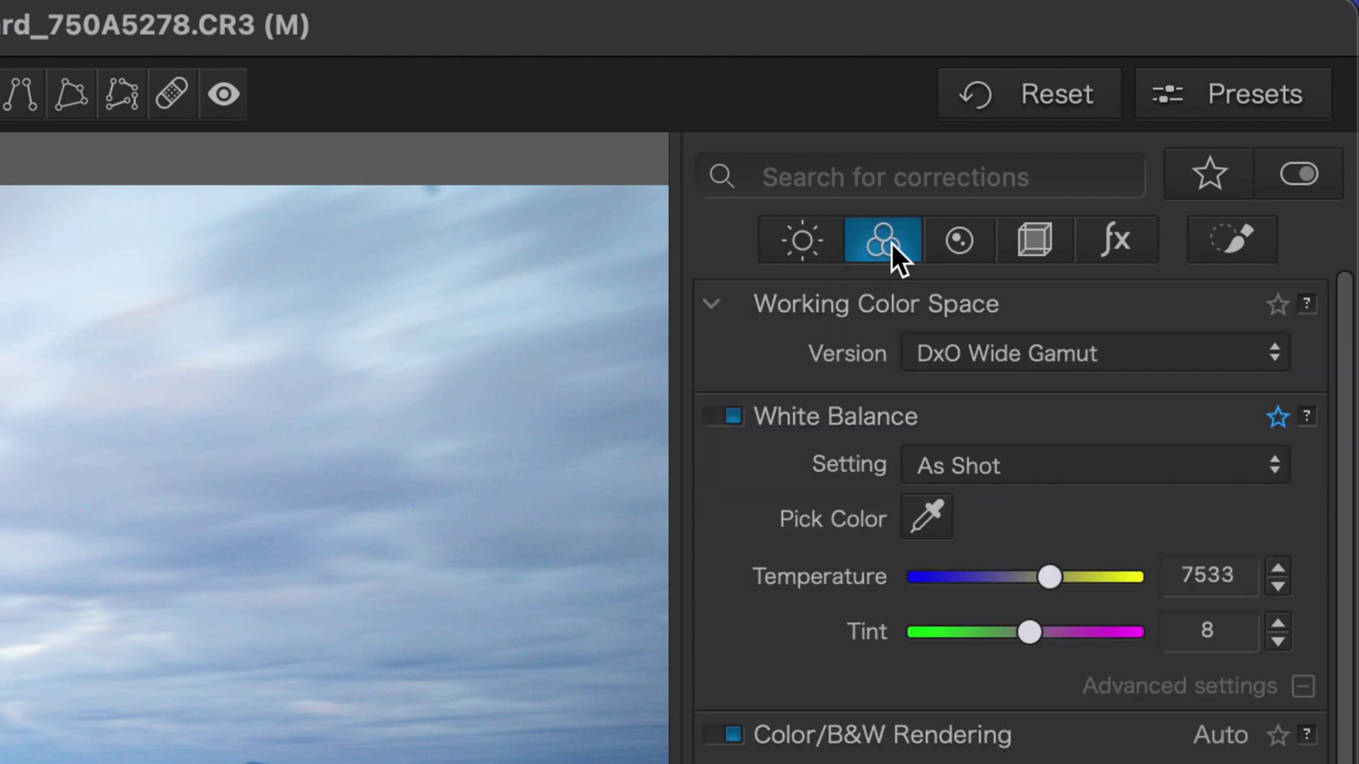
{"action": "left_click", "coordinate": [948, 243]}
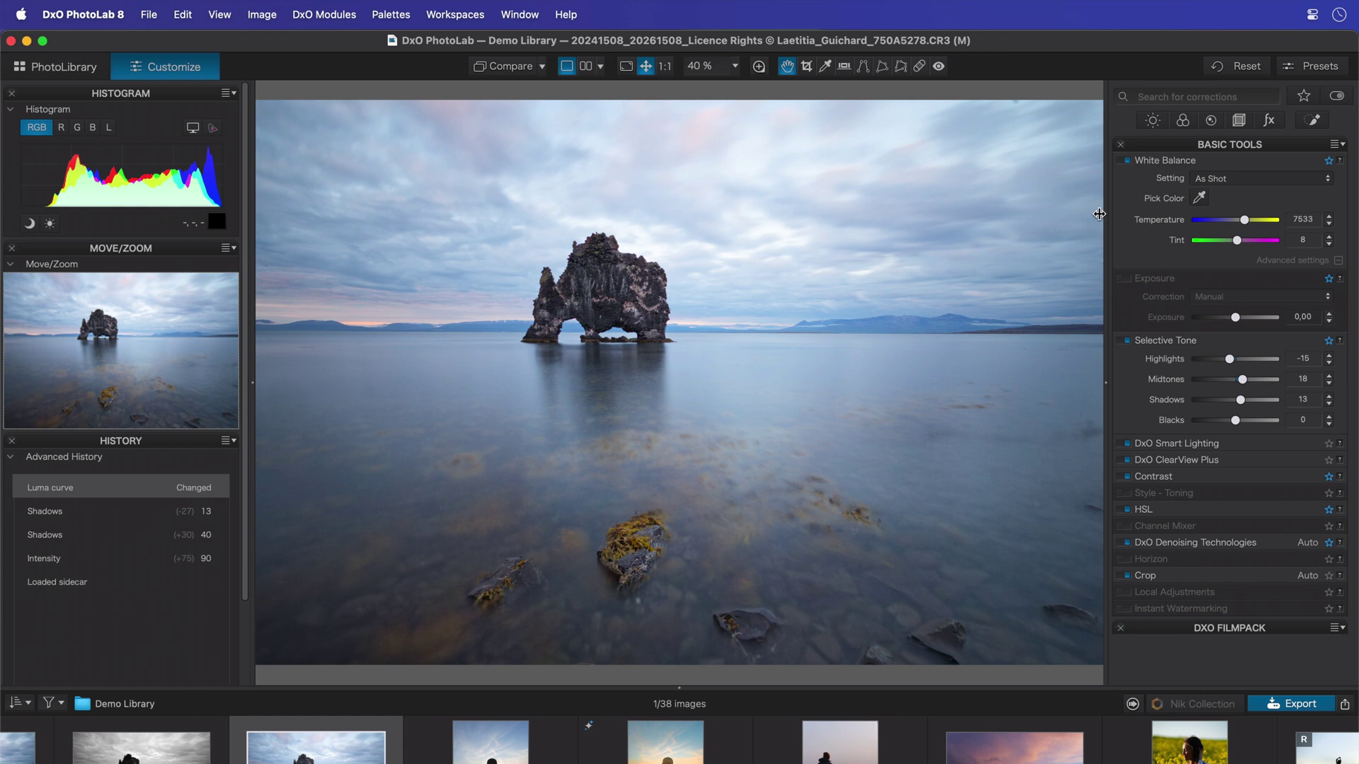
Switch to DxO Advanced, expand Vignetting, Smart Lighting and Contrast, then collapse the Light palette
{"action": "left_click", "coordinate": [456, 14]}
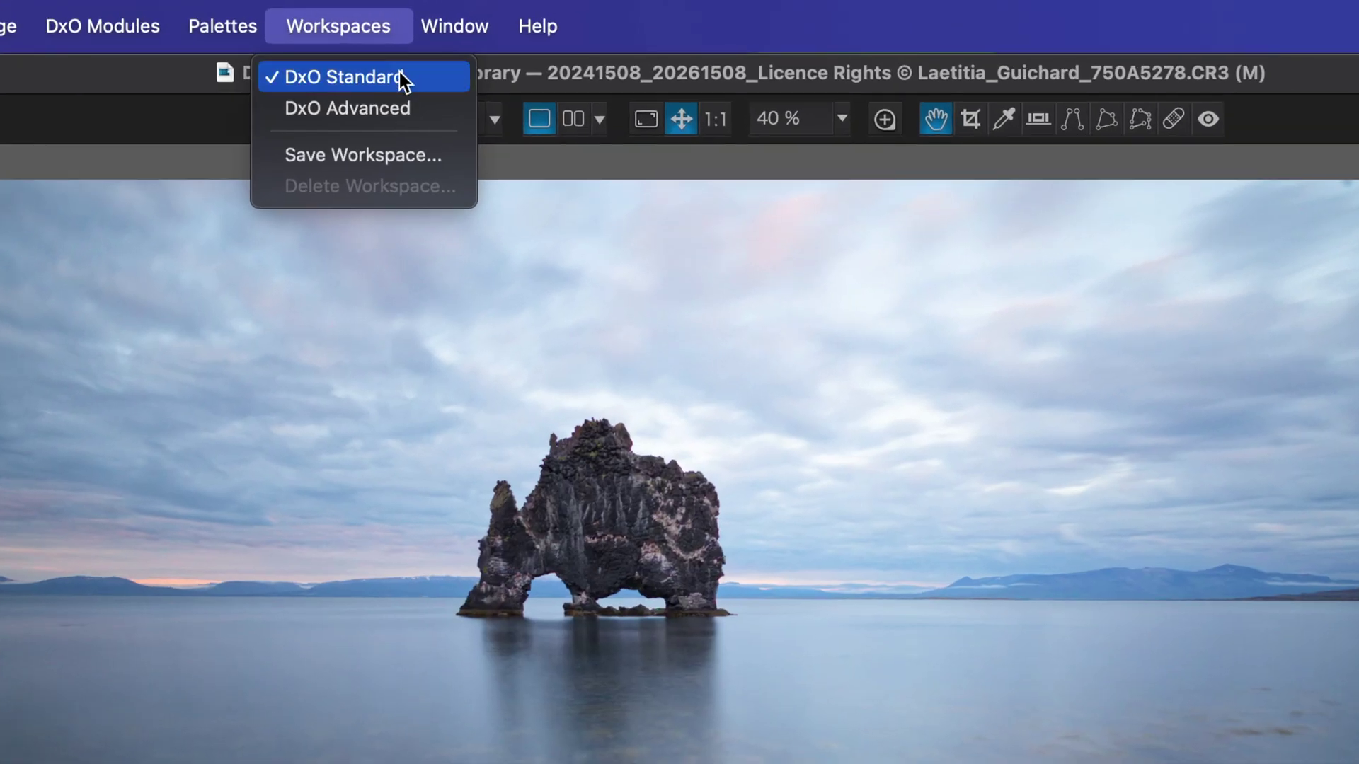
{"action": "left_click", "coordinate": [413, 114]}
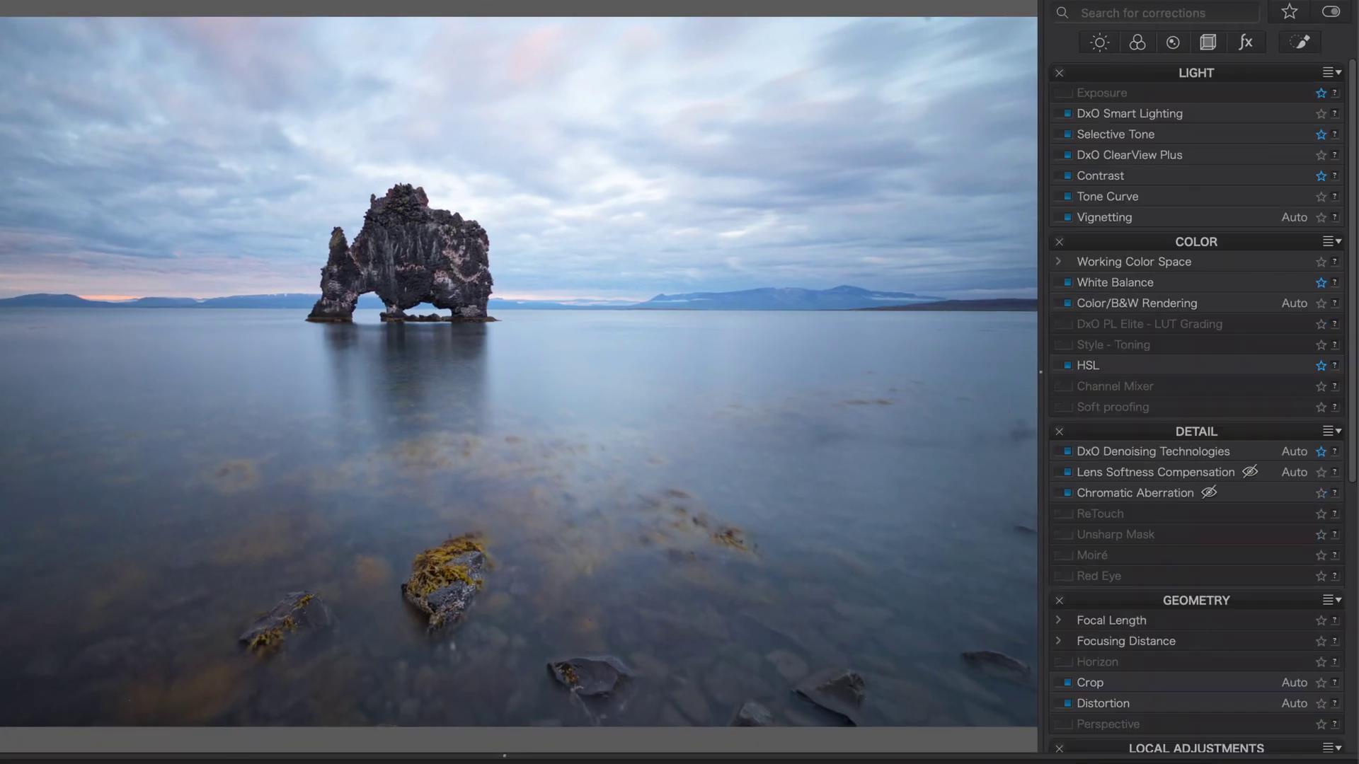
{"action": "scroll", "coordinate": [1176, 621], "scroll_direction": "down", "scroll_amount": 3}
{"action": "scroll", "coordinate": [1178, 620], "scroll_direction": "down", "scroll_amount": 3}
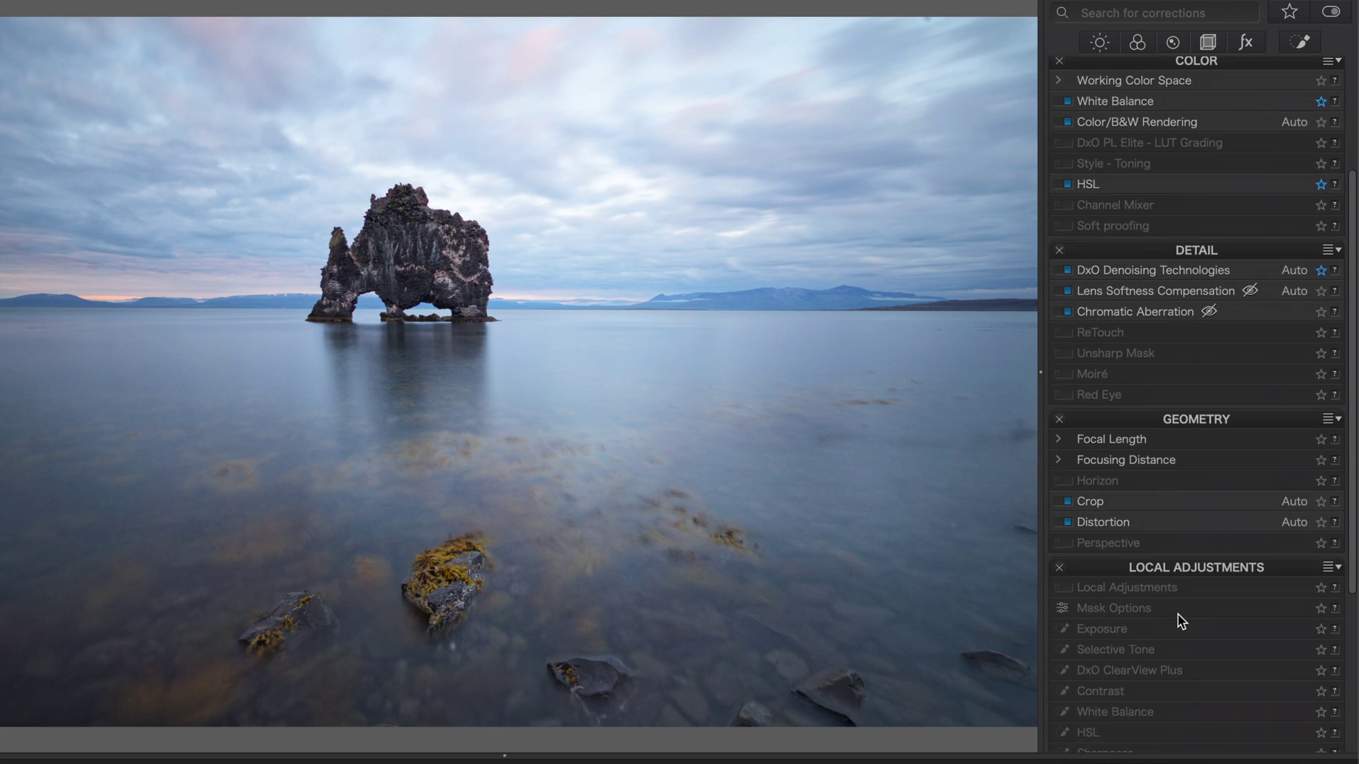
{"action": "scroll", "coordinate": [1177, 619], "scroll_direction": "down", "scroll_amount": 3}
{"action": "scroll", "coordinate": [1177, 620], "scroll_direction": "down", "scroll_amount": 2}
{"action": "scroll", "coordinate": [1177, 620], "scroll_direction": "up", "scroll_amount": 2}
{"action": "scroll", "coordinate": [1177, 620], "scroll_direction": "up", "scroll_amount": 4}
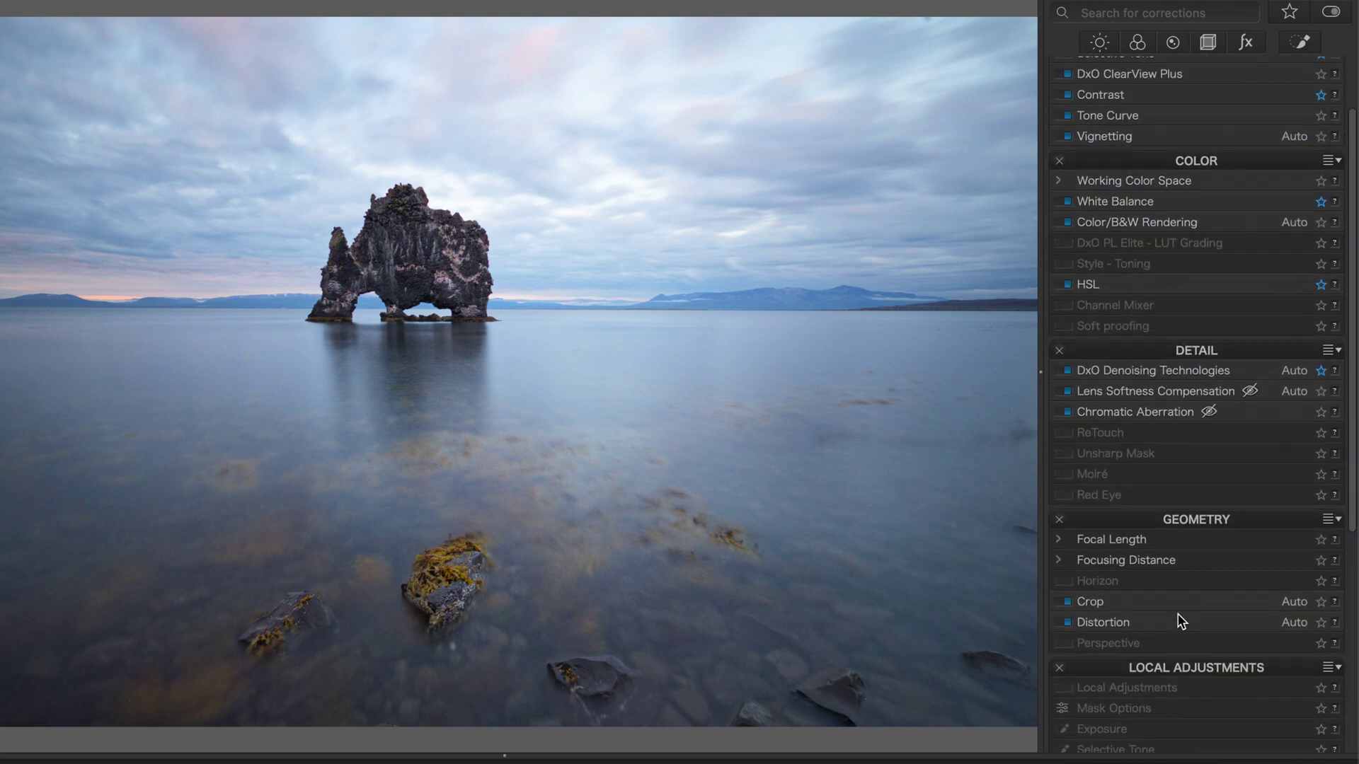
{"action": "scroll", "coordinate": [1177, 620], "scroll_direction": "up", "scroll_amount": 2}
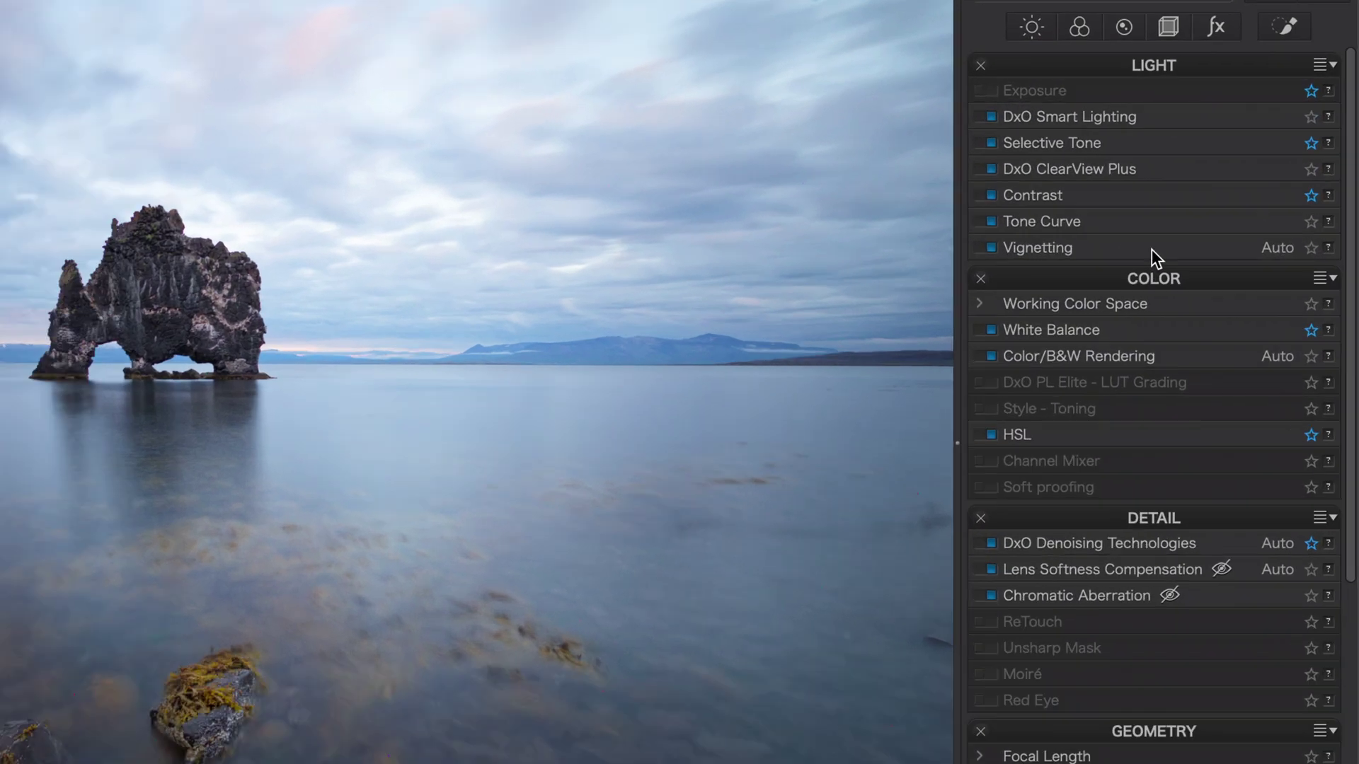
{"action": "left_click", "coordinate": [1168, 218]}
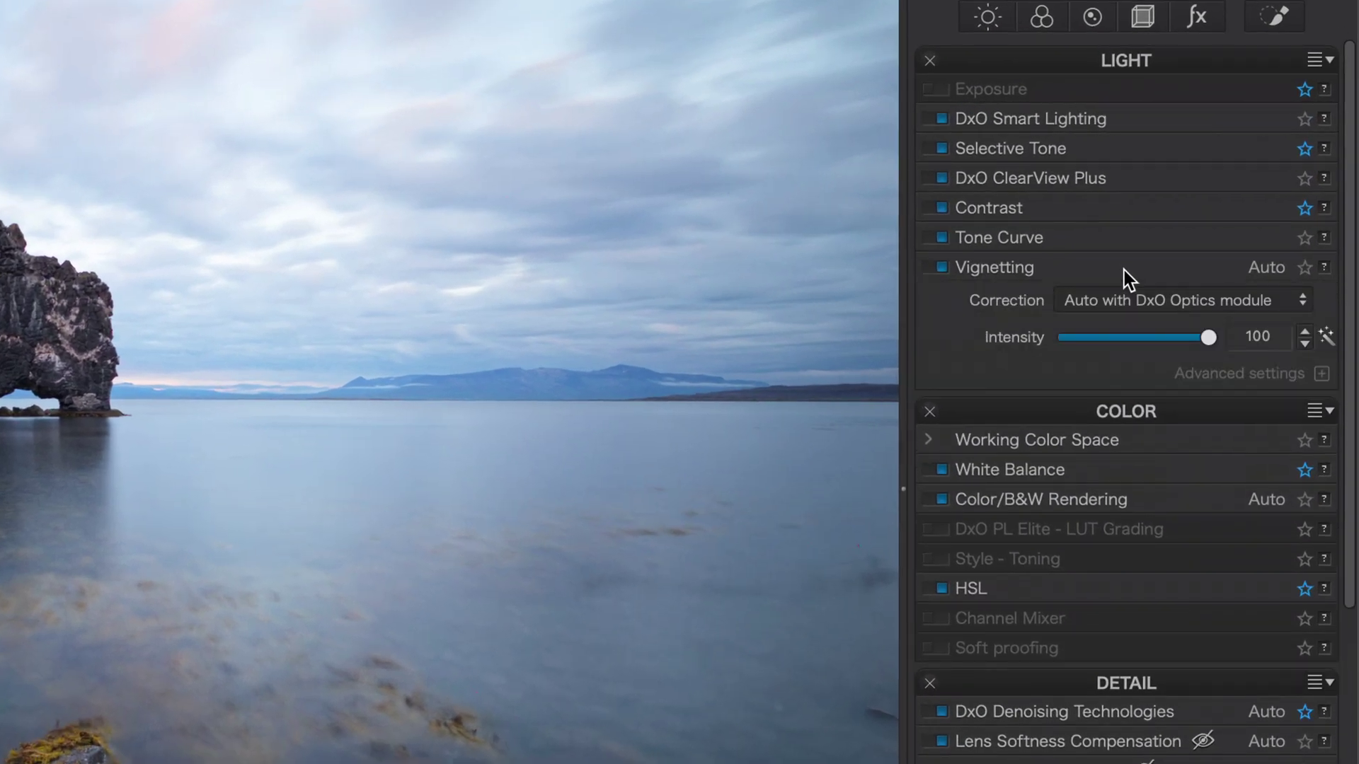
{"action": "left_click", "coordinate": [1117, 207]}
{"action": "left_click", "coordinate": [1125, 132]}
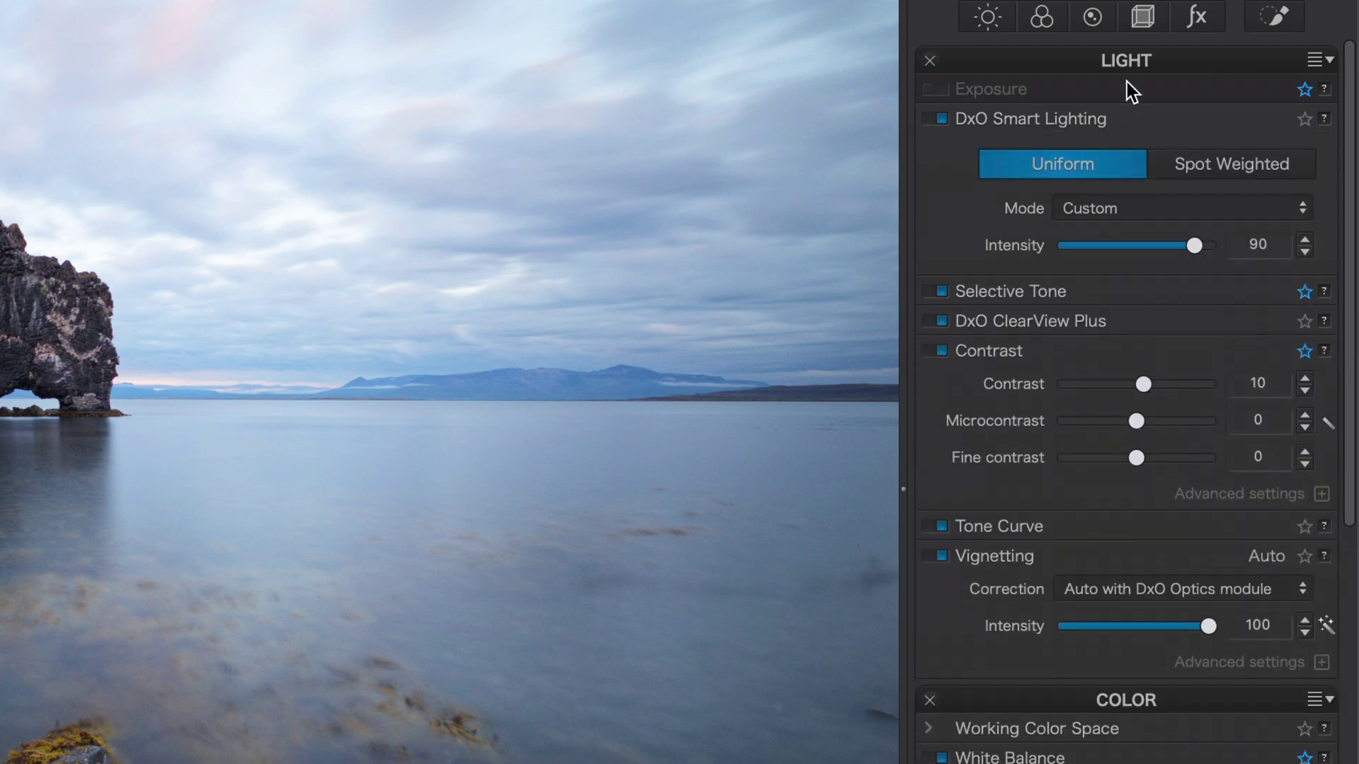
{"action": "left_click", "coordinate": [1075, 59]}
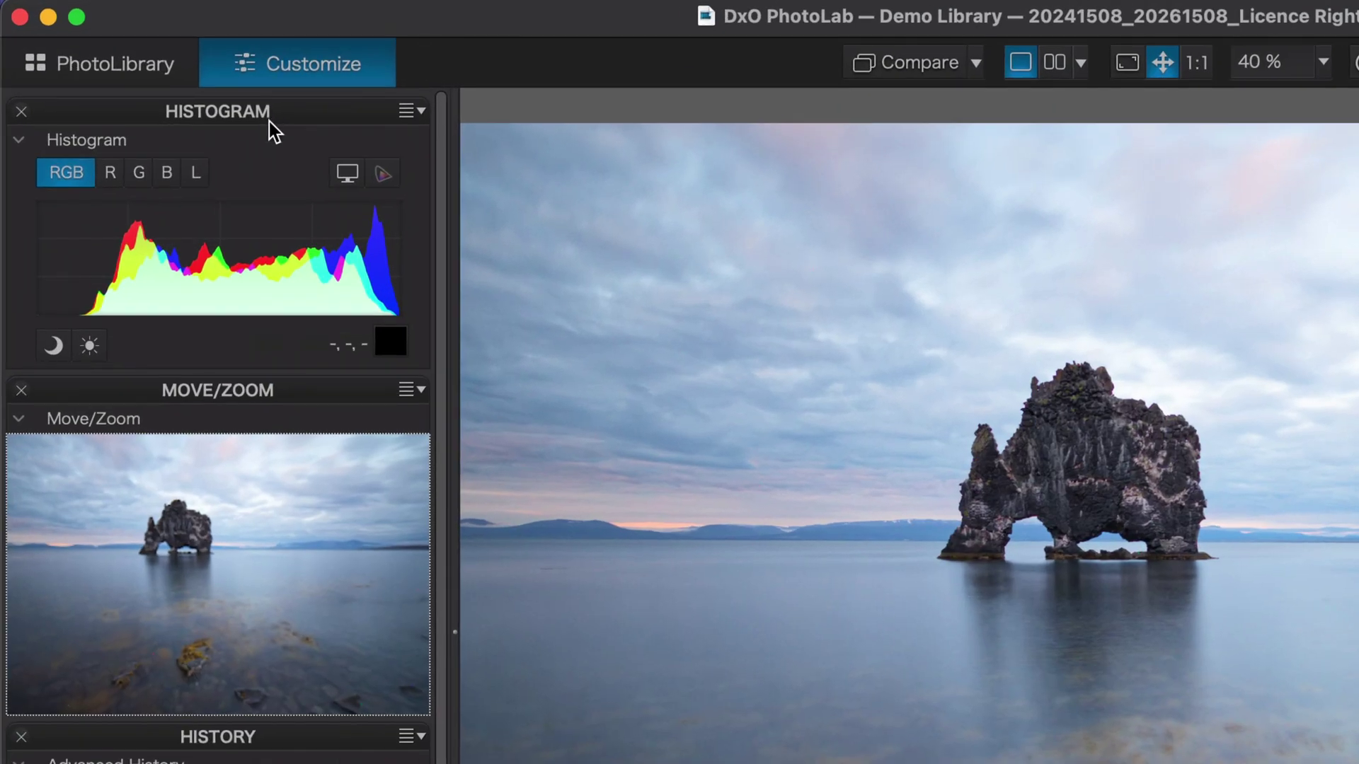
Drag the Histogram palette below Move/Zoom and collapse the History palette
{"action": "left_click_drag", "start_coordinate": [154, 64], "coordinate": [152, 150]}
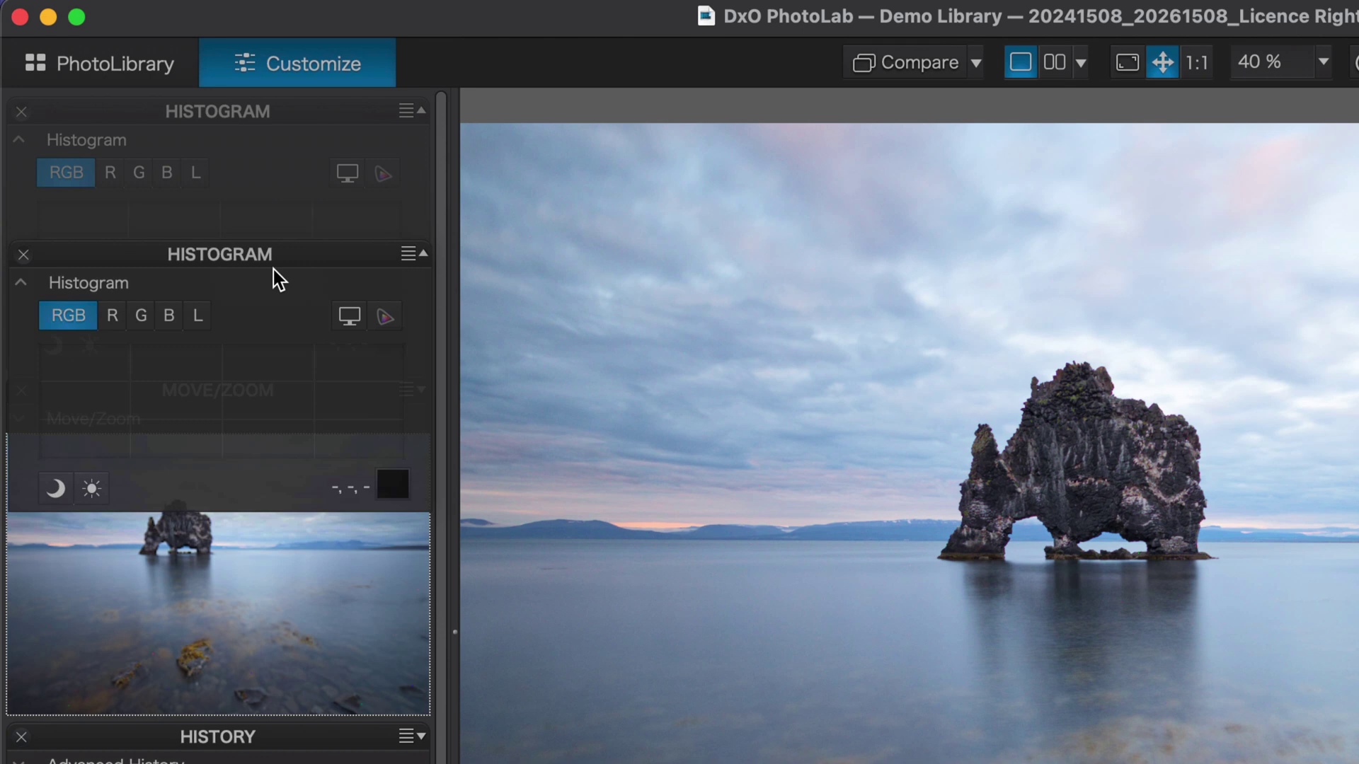
{"action": "left_click_drag", "start_coordinate": [273, 270], "coordinate": [279, 412]}
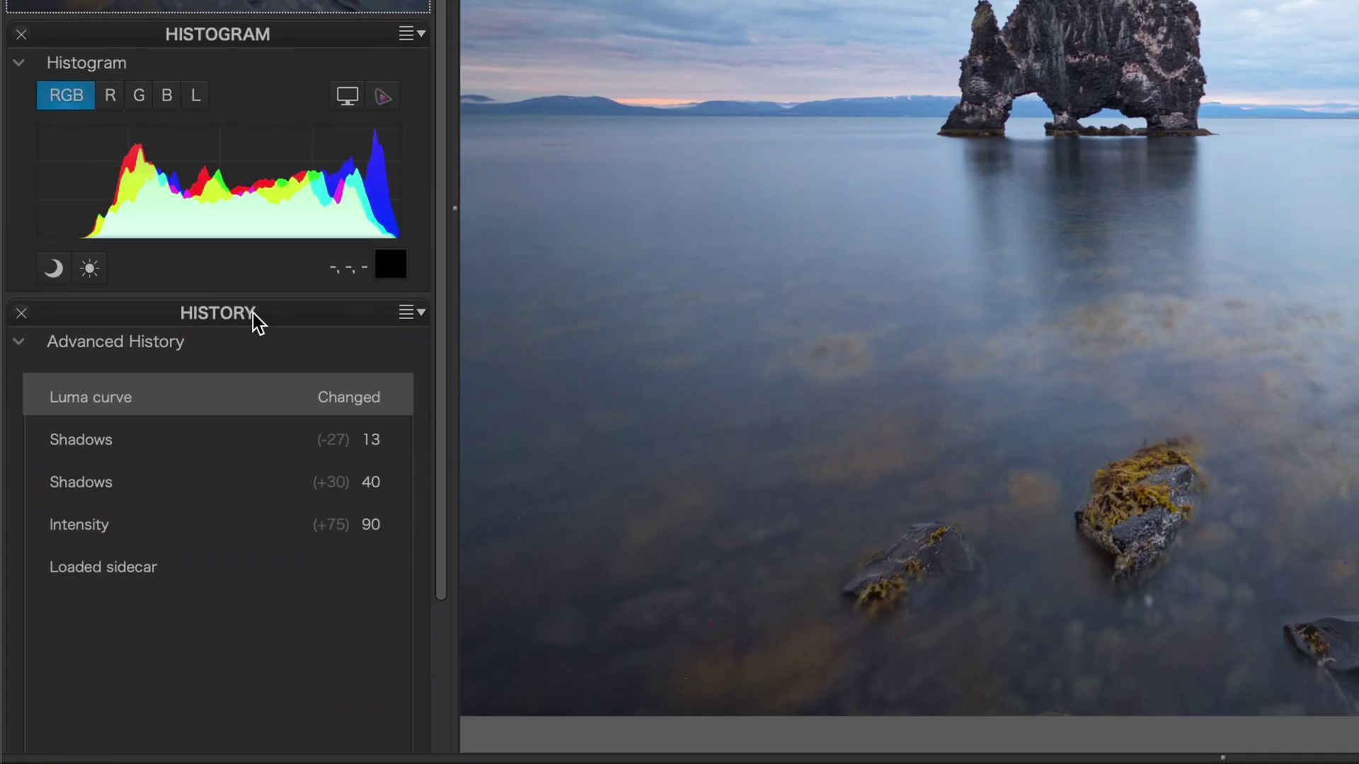
{"action": "left_click", "coordinate": [267, 313]}
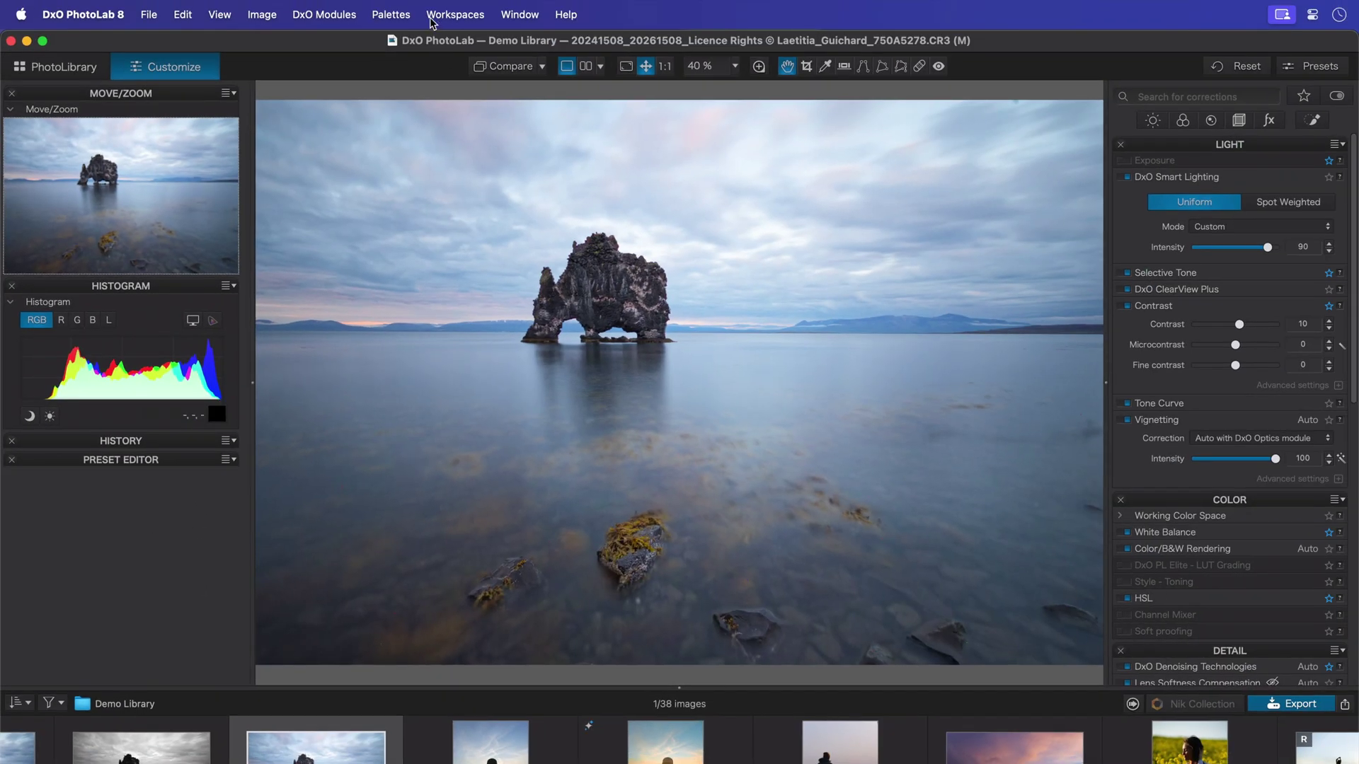
Enable the Metadata palette from the Palettes menu and dock it below Histogram
{"action": "left_click", "coordinate": [390, 14]}
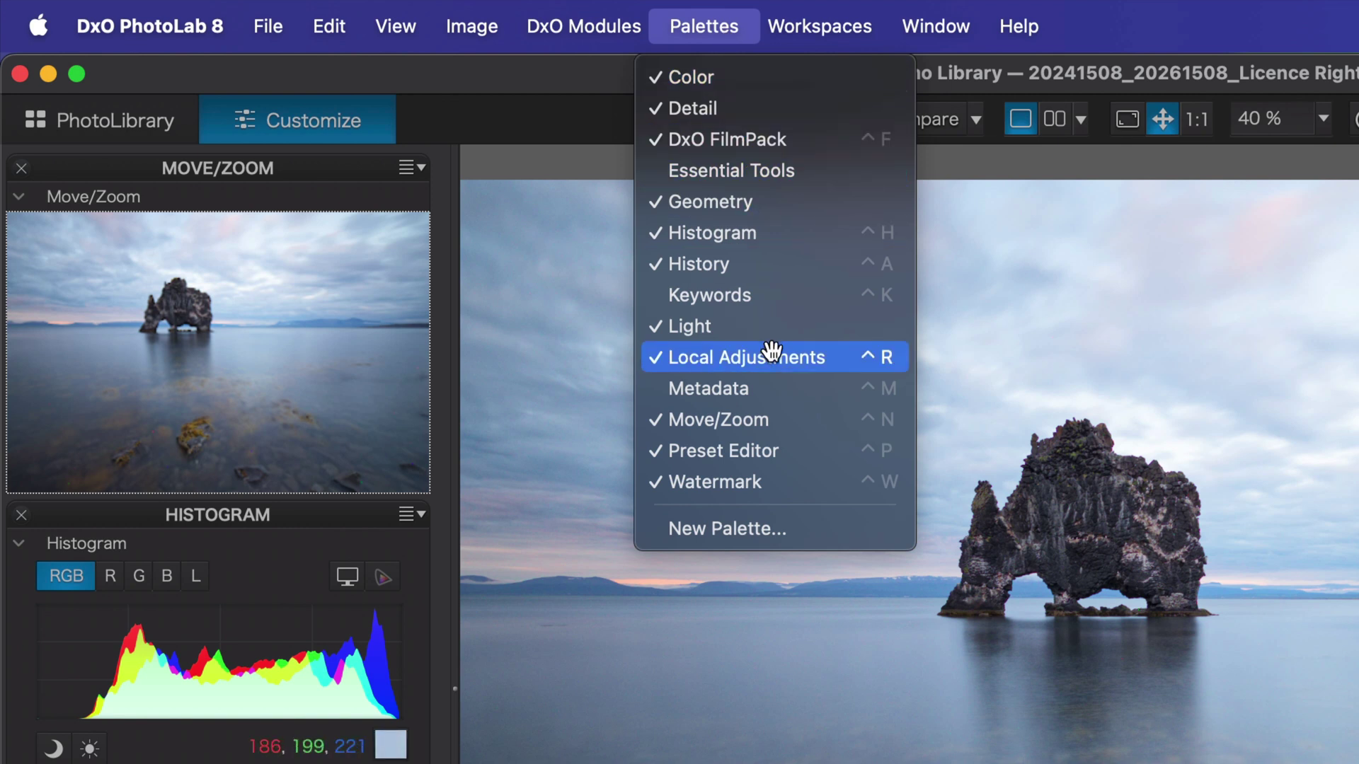
{"action": "left_click", "coordinate": [778, 389]}
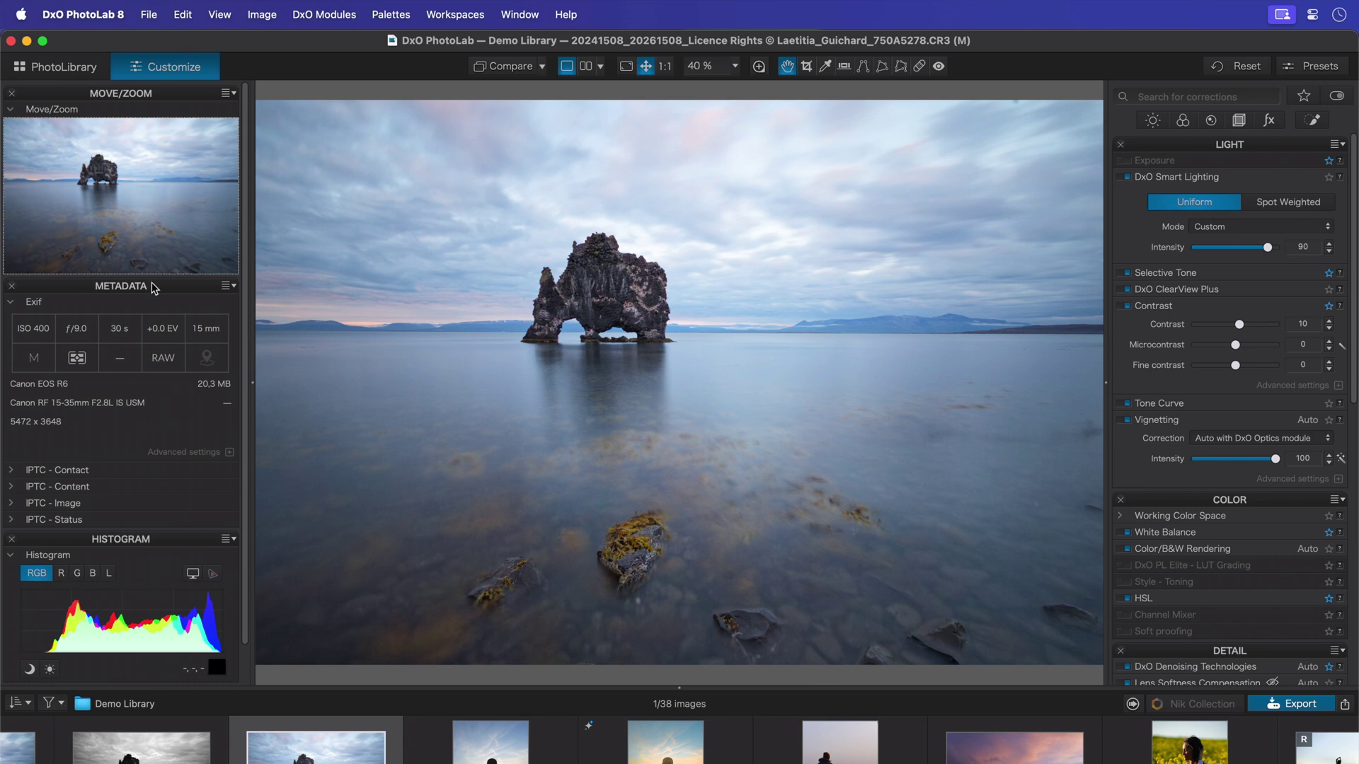
{"action": "left_click_drag", "start_coordinate": [152, 285], "coordinate": [152, 440]}
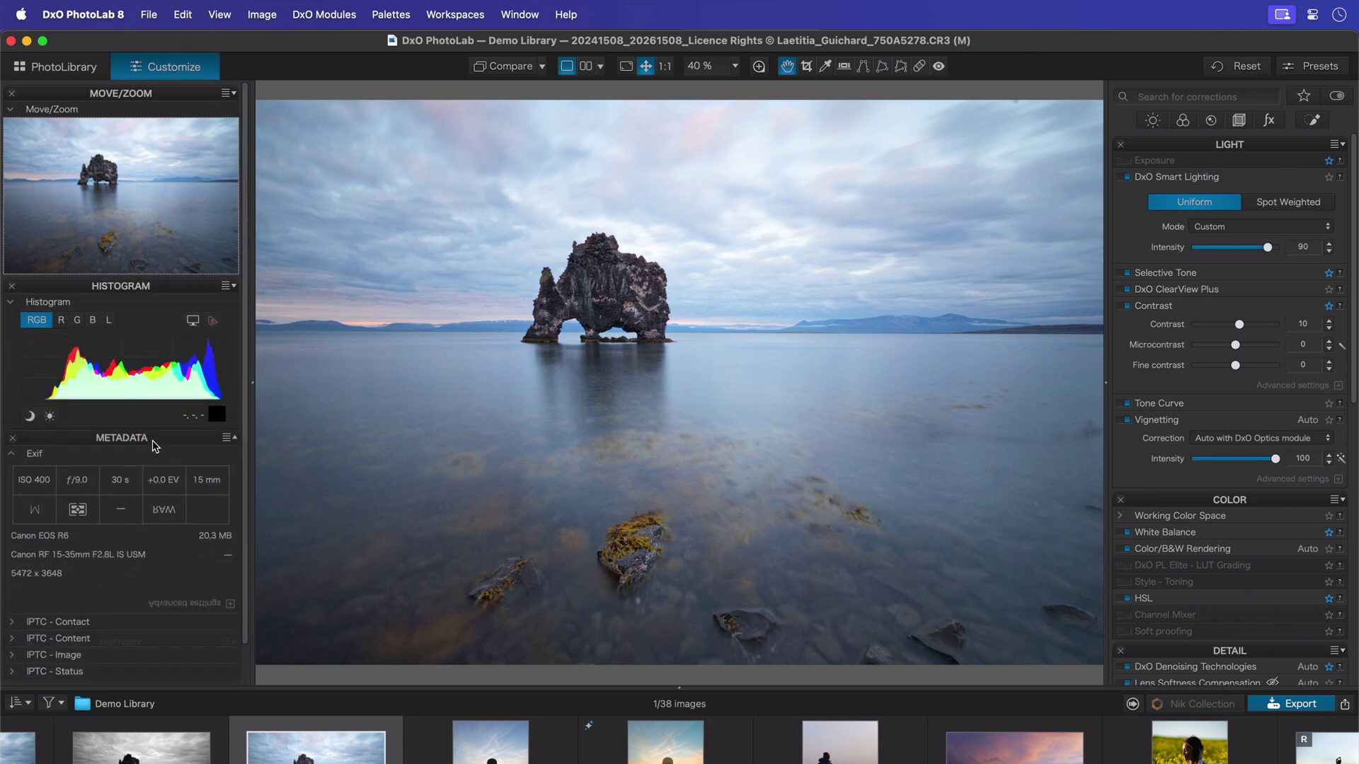
Collapse Contrast and Vignetting, and expand White Balance and DxO Denoising Technologies
{"action": "left_click", "coordinate": [1232, 176]}
{"action": "left_click", "coordinate": [1232, 177]}
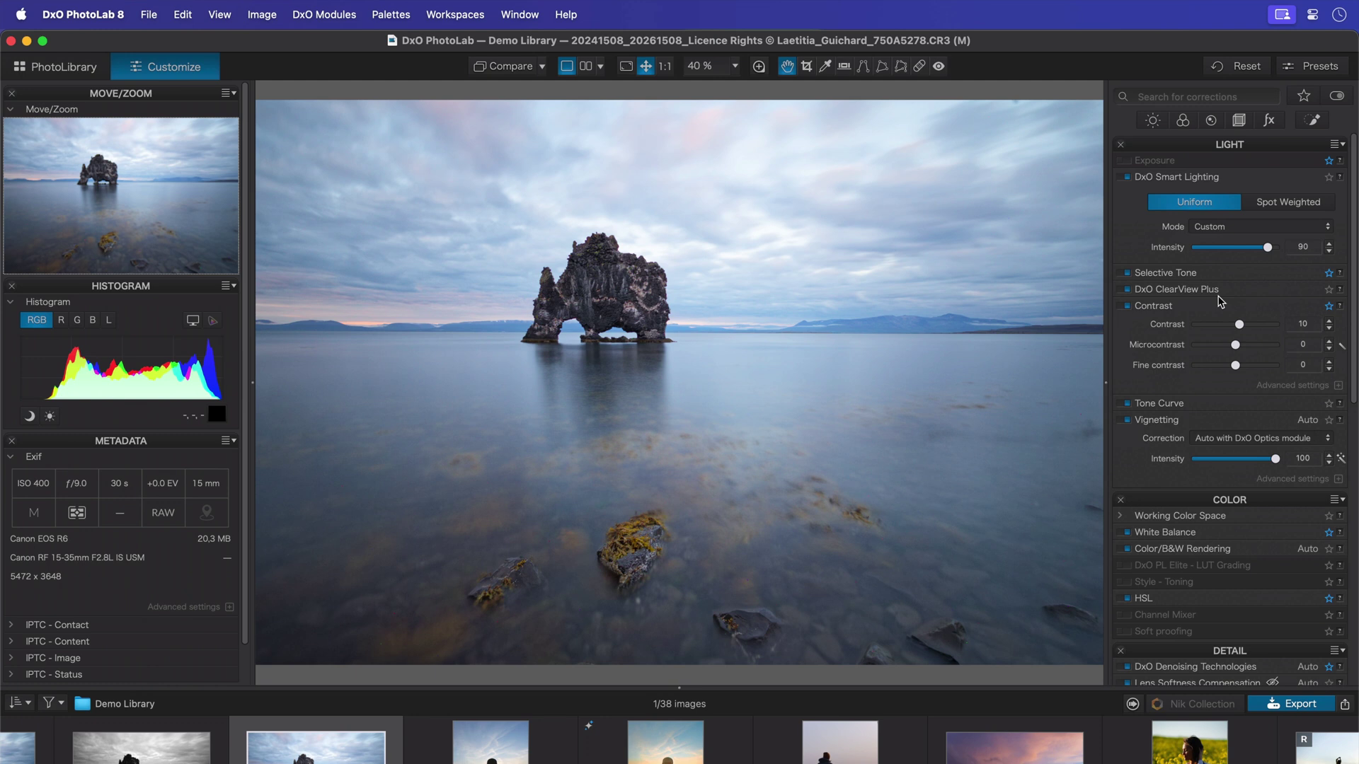
{"action": "left_click", "coordinate": [1217, 305]}
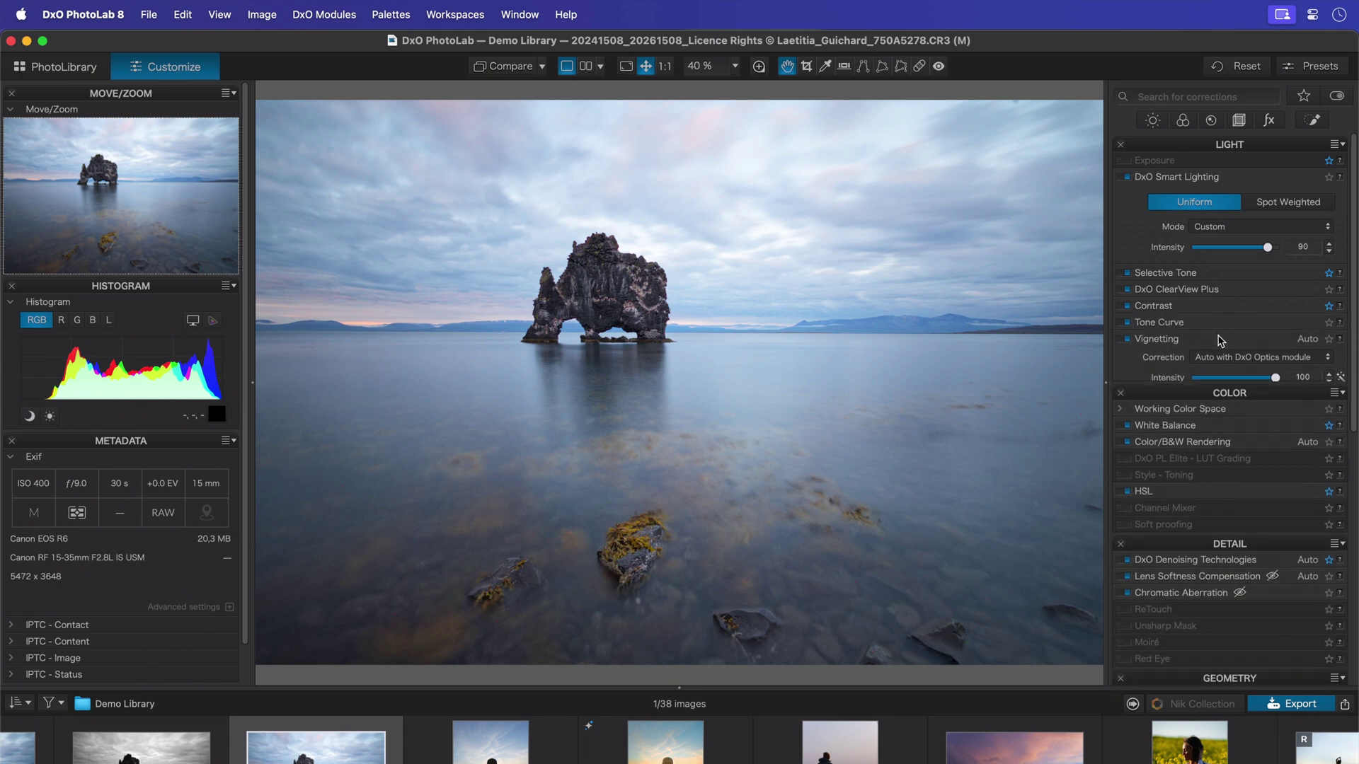
{"action": "left_click", "coordinate": [1219, 339]}
{"action": "left_click", "coordinate": [1225, 390]}
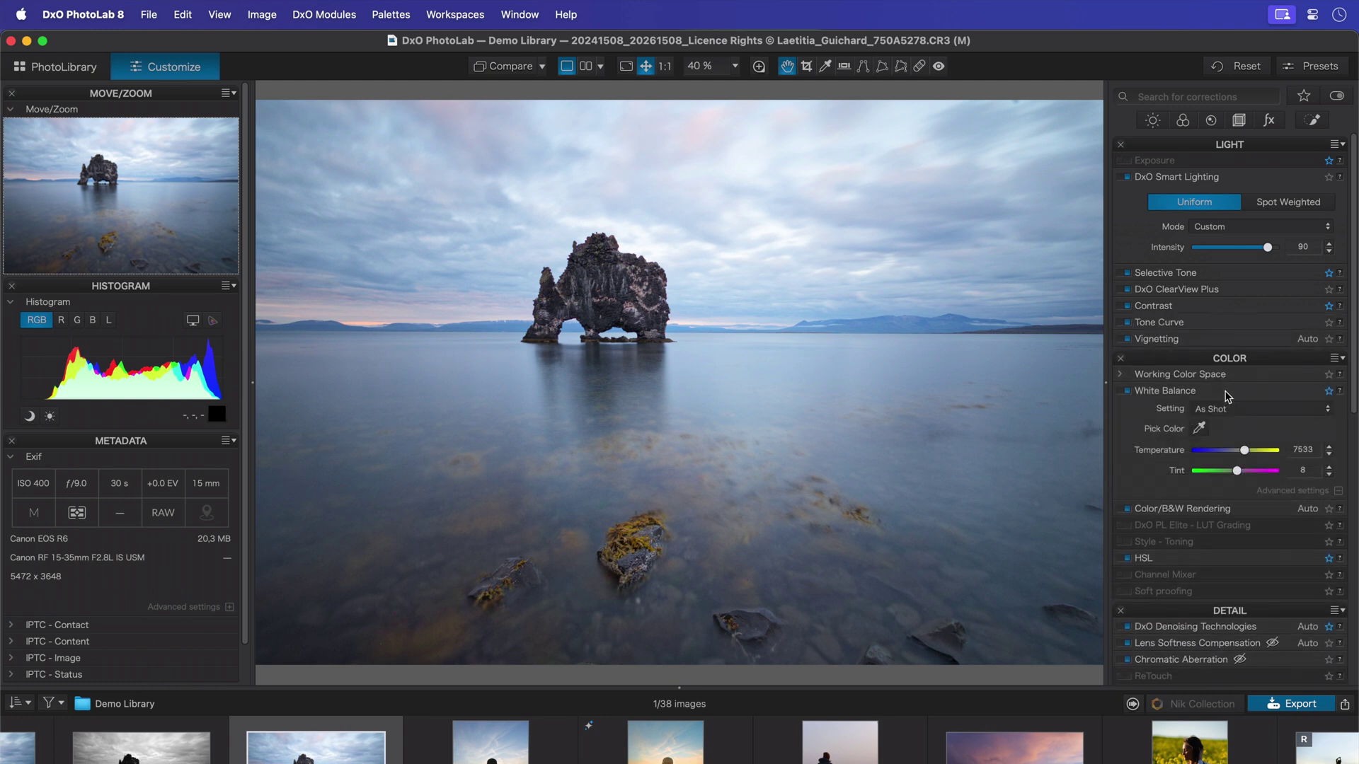
{"action": "scroll", "coordinate": [1225, 395], "scroll_direction": "down", "scroll_amount": 5}
{"action": "scroll", "coordinate": [1225, 395], "scroll_direction": "down", "scroll_amount": 2}
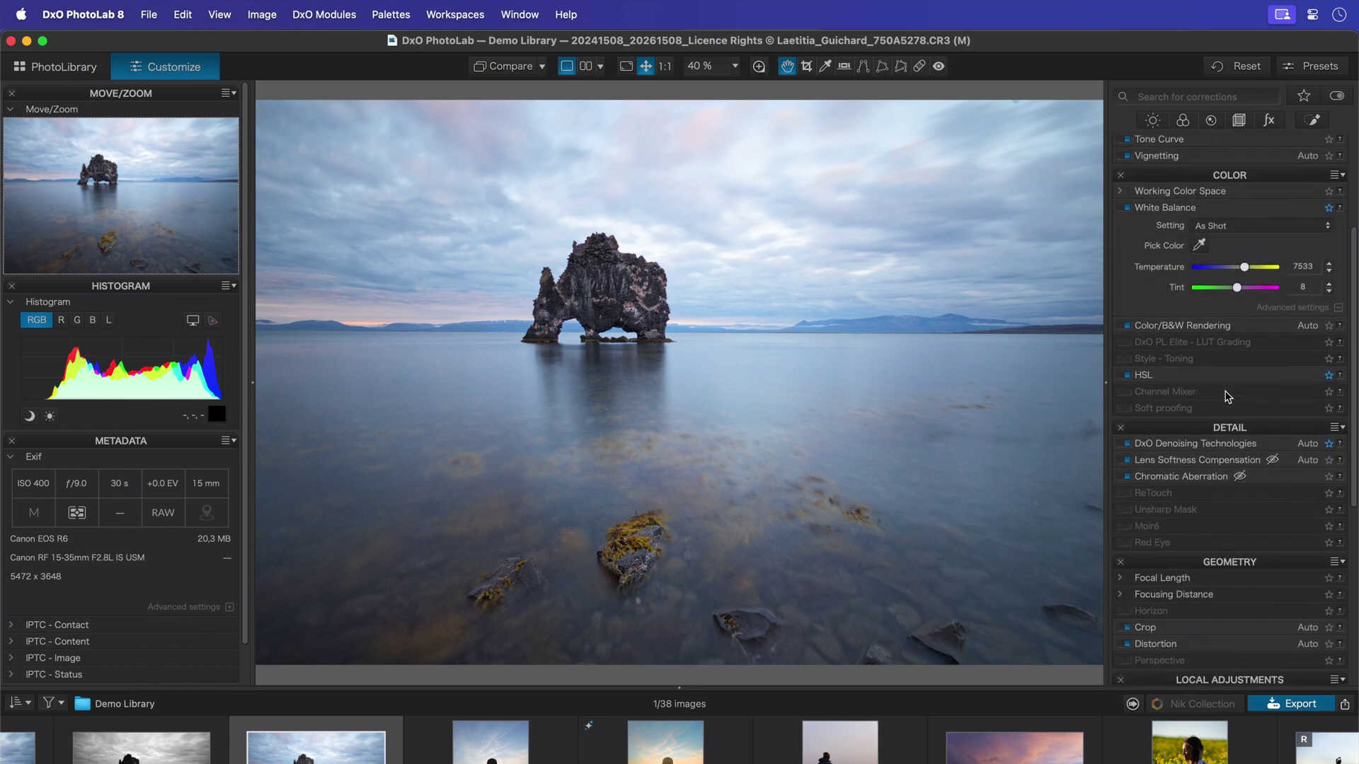
{"action": "left_click", "coordinate": [1221, 446]}
{"action": "scroll", "coordinate": [1221, 447], "scroll_direction": "down", "scroll_amount": 5}
{"action": "scroll", "coordinate": [1167, 372], "scroll_direction": "down", "scroll_amount": 4}
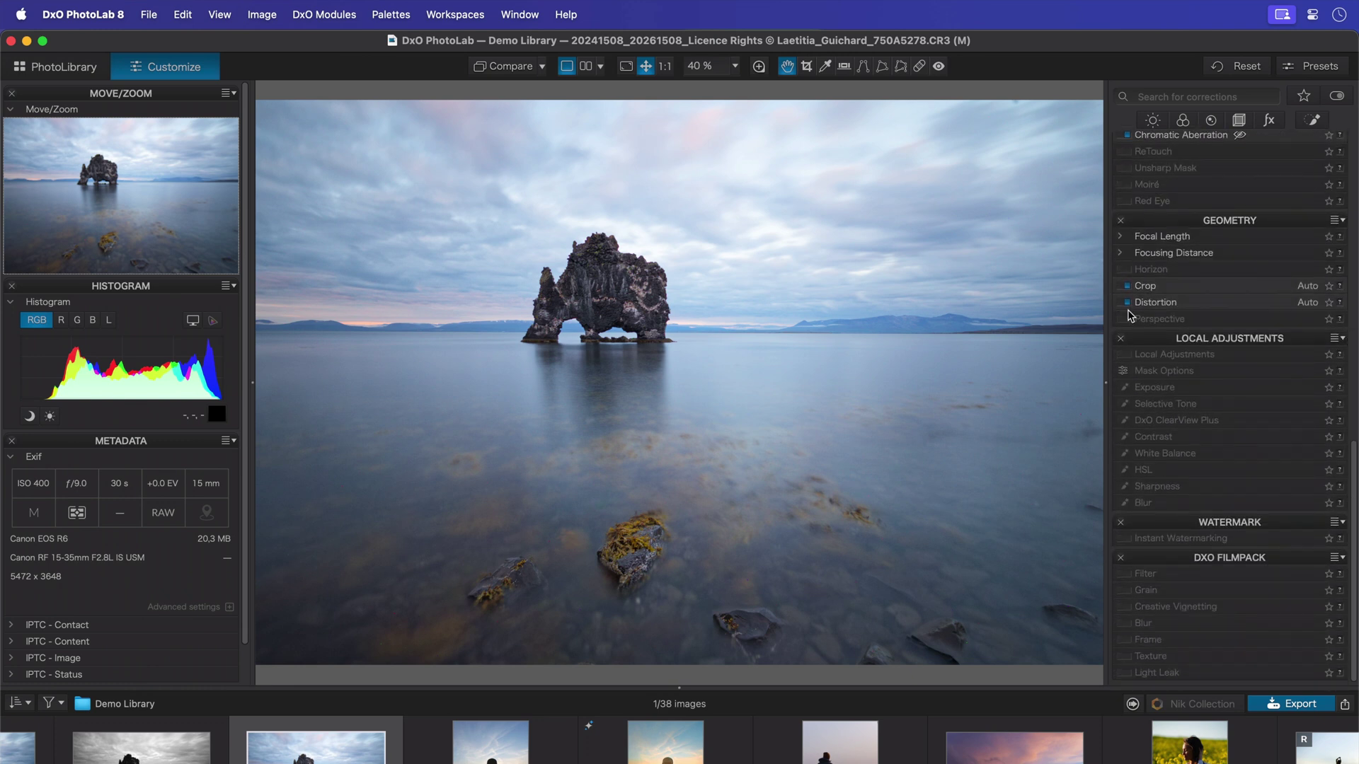
Pull Local Adjustments out as a floating palette, collapse it and nudge it upward
{"action": "left_click_drag", "start_coordinate": [1237, 341], "coordinate": [968, 108]}
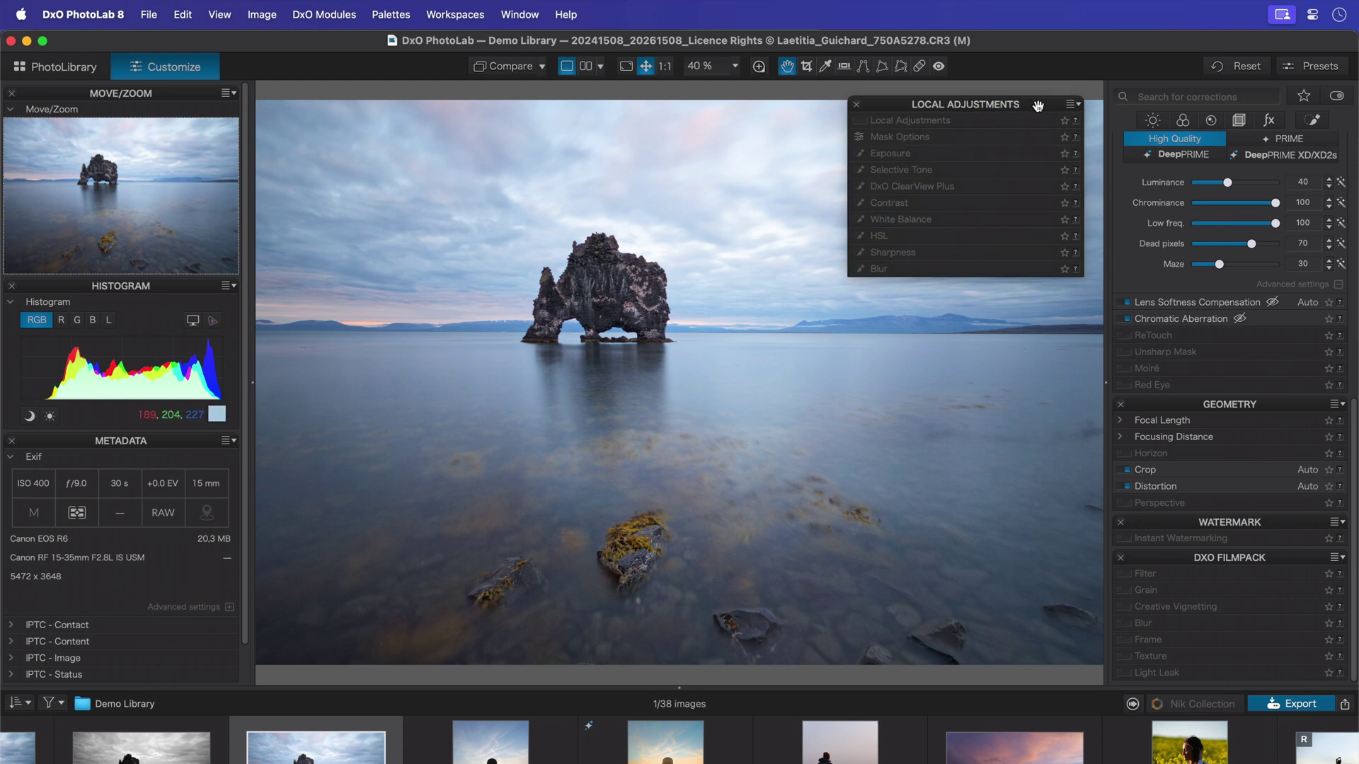
{"action": "double_click", "coordinate": [1040, 110]}
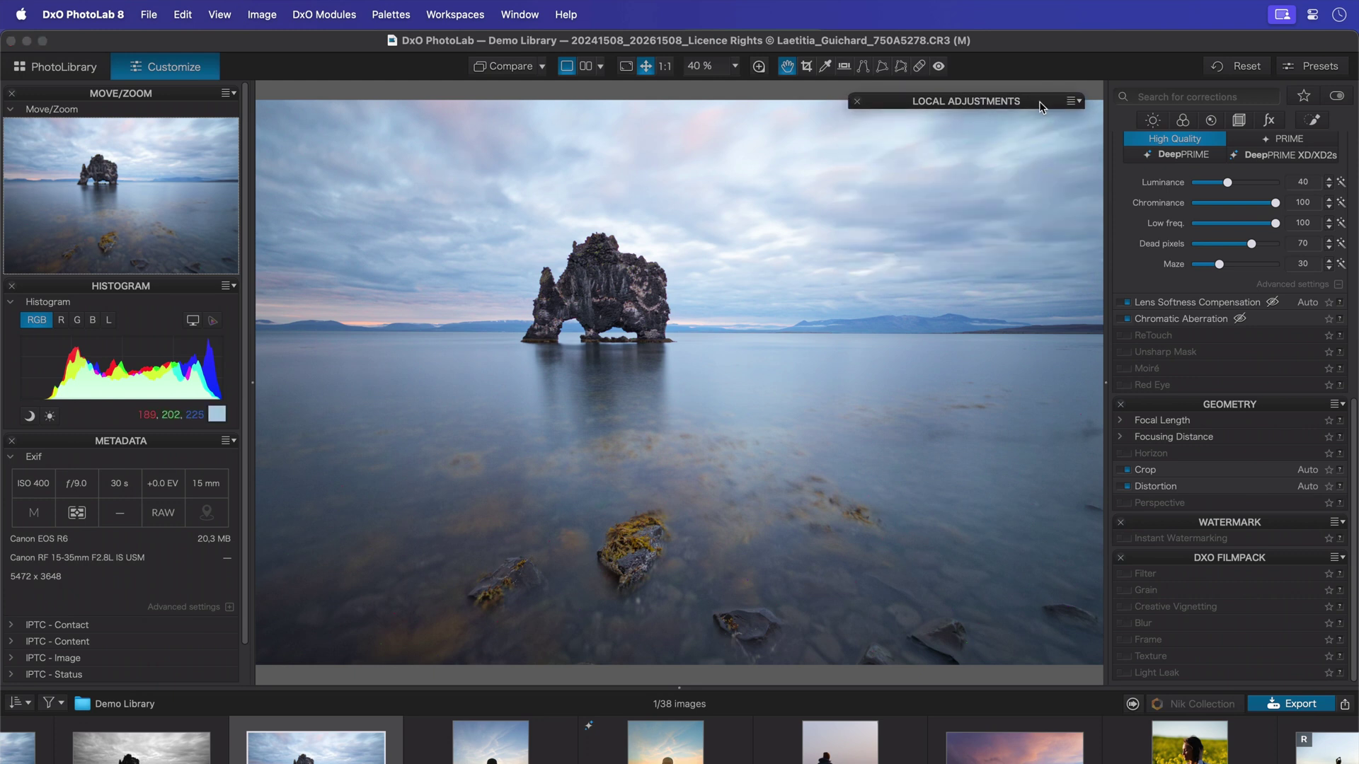
{"action": "left_click_drag", "start_coordinate": [1041, 108], "coordinate": [1041, 103]}
{"action": "scroll", "coordinate": [1340, 222], "scroll_direction": "up", "scroll_amount": 10}
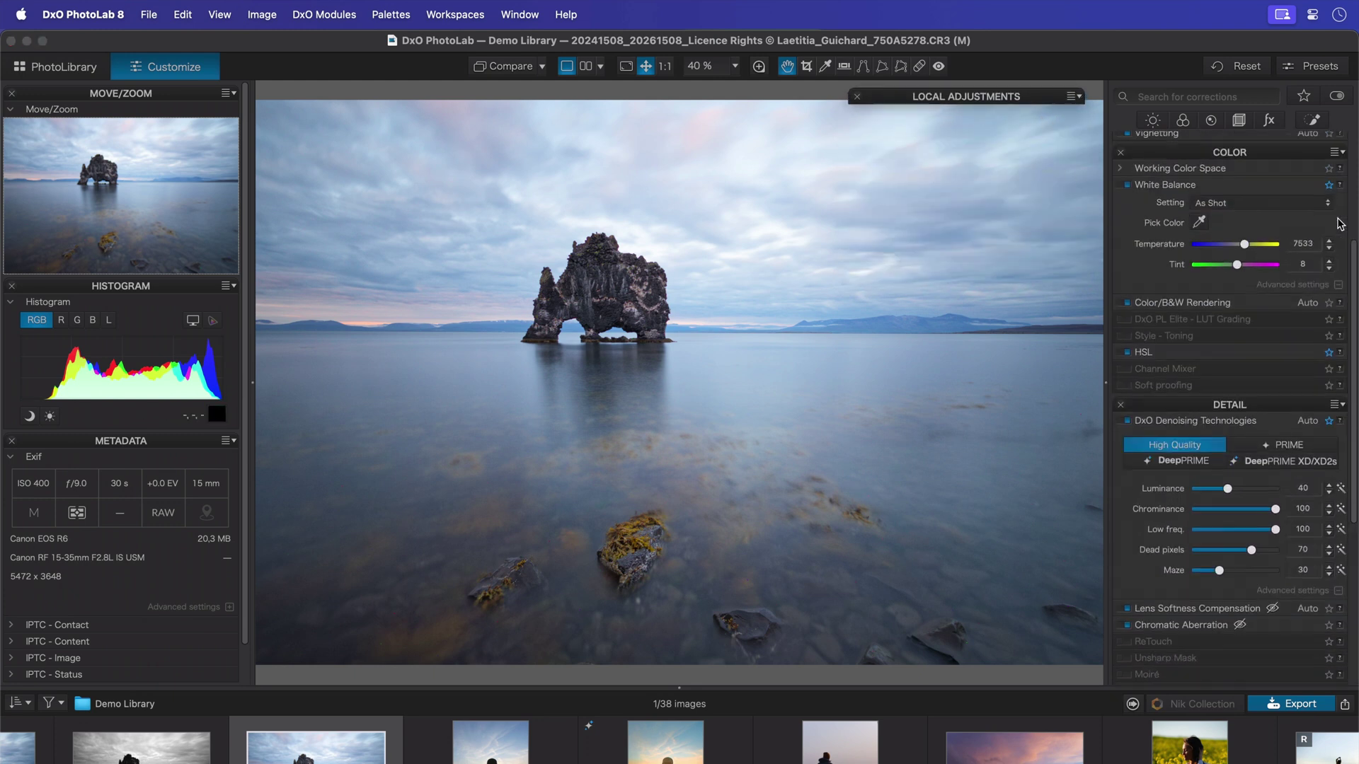
{"action": "scroll", "coordinate": [1328, 222], "scroll_direction": "up", "scroll_amount": 10}
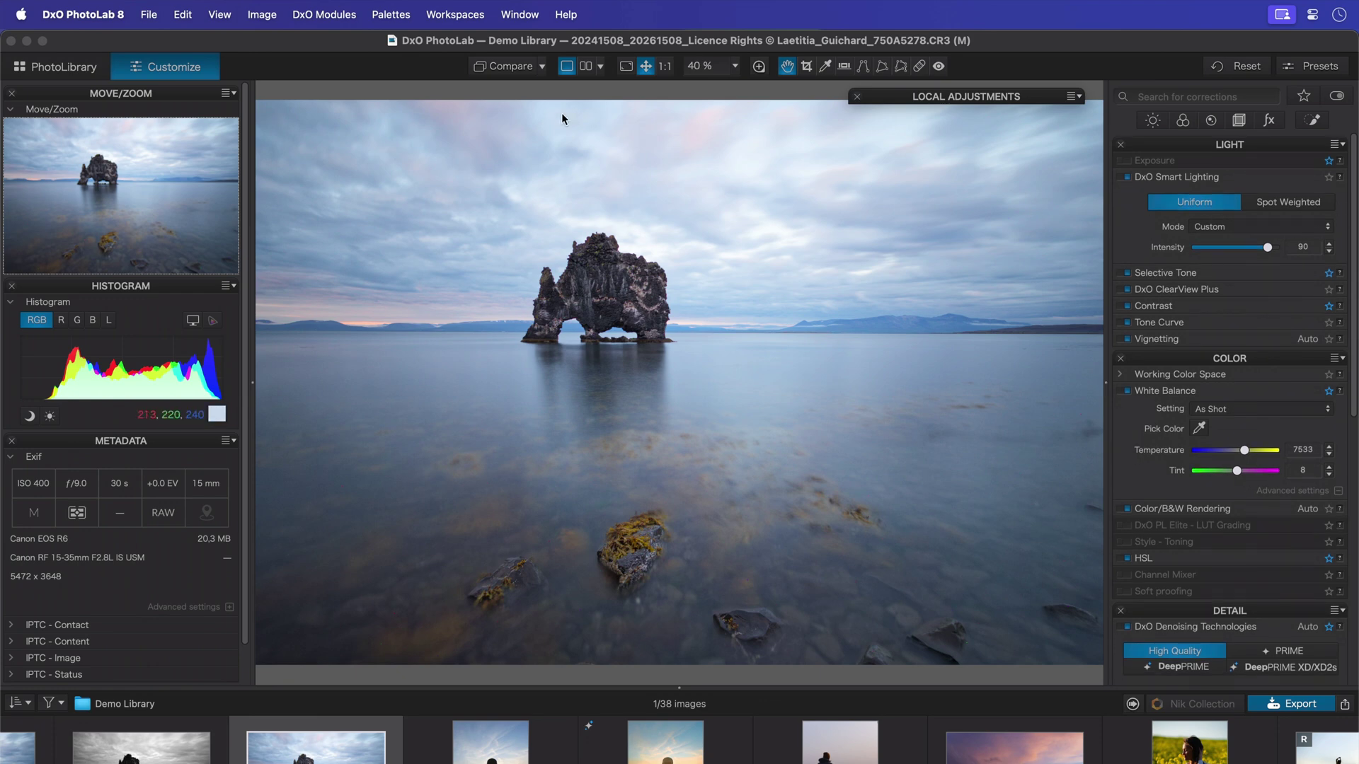
Save the current layout as the workspace 'my workspace 1'
{"action": "left_click", "coordinate": [454, 14]}
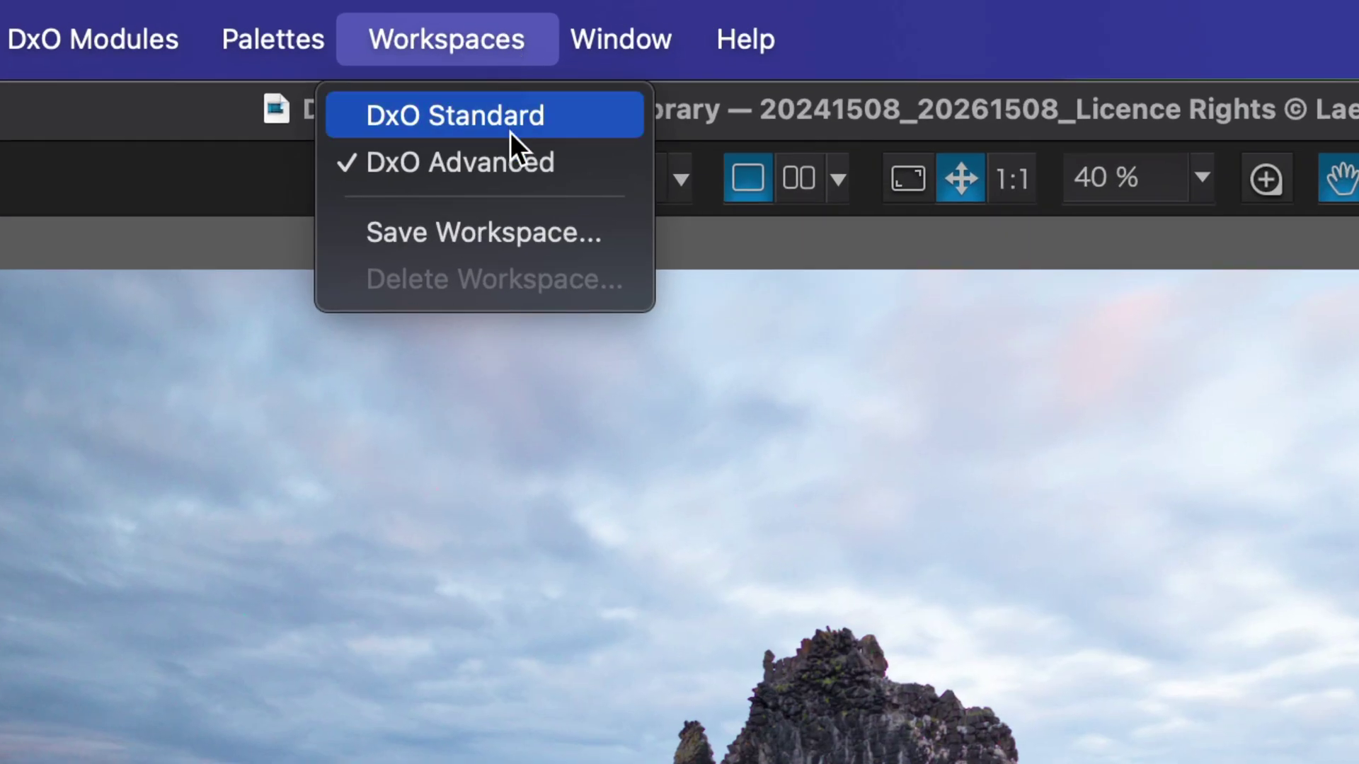
{"action": "left_click", "coordinate": [619, 228]}
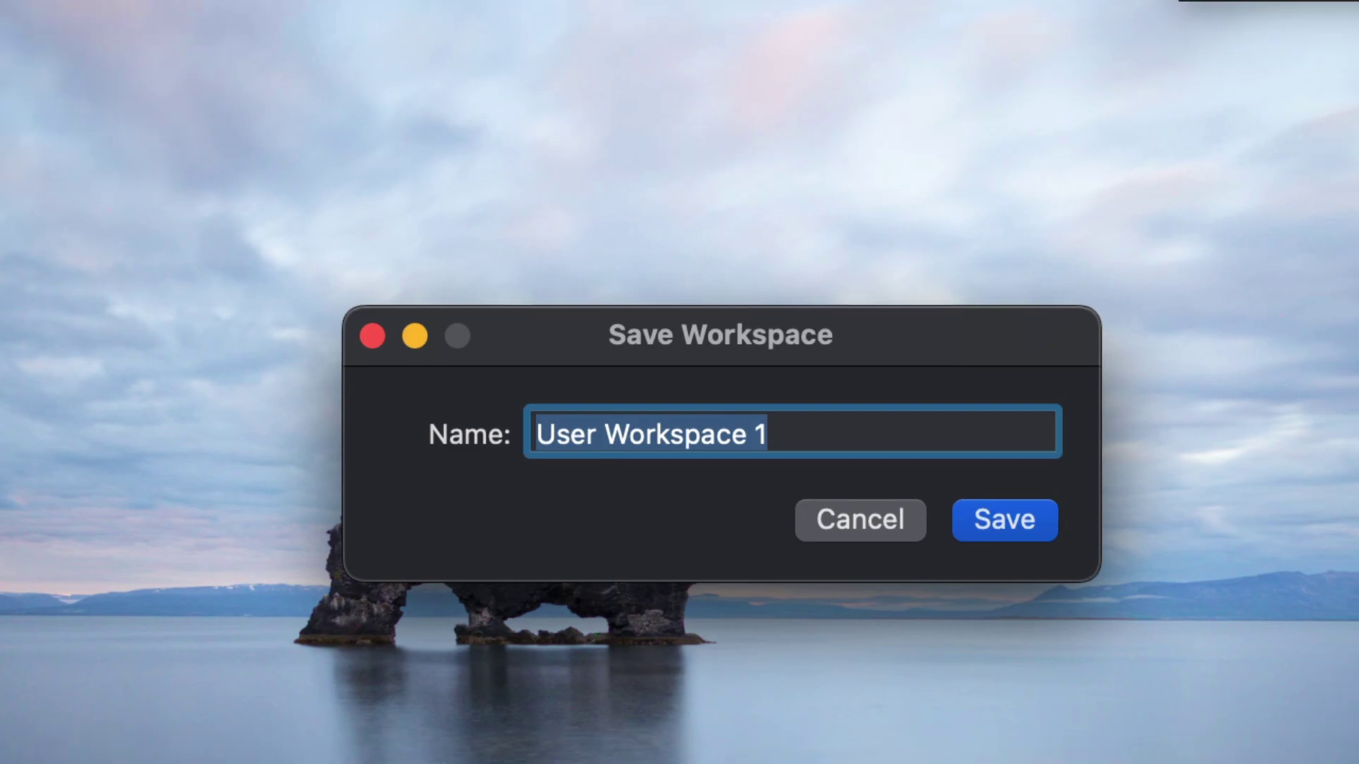
{"action": "type", "text": "my"}
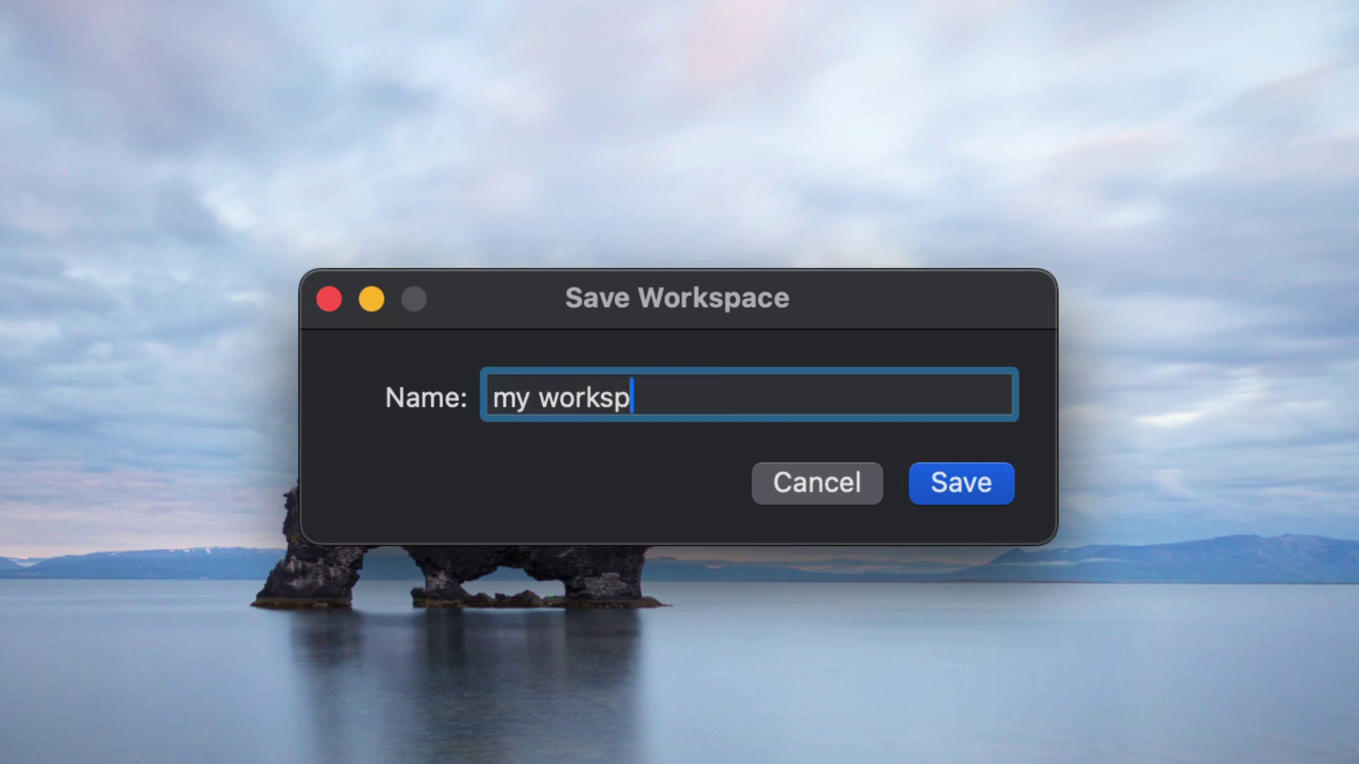
{"action": "left_click", "coordinate": [943, 483]}
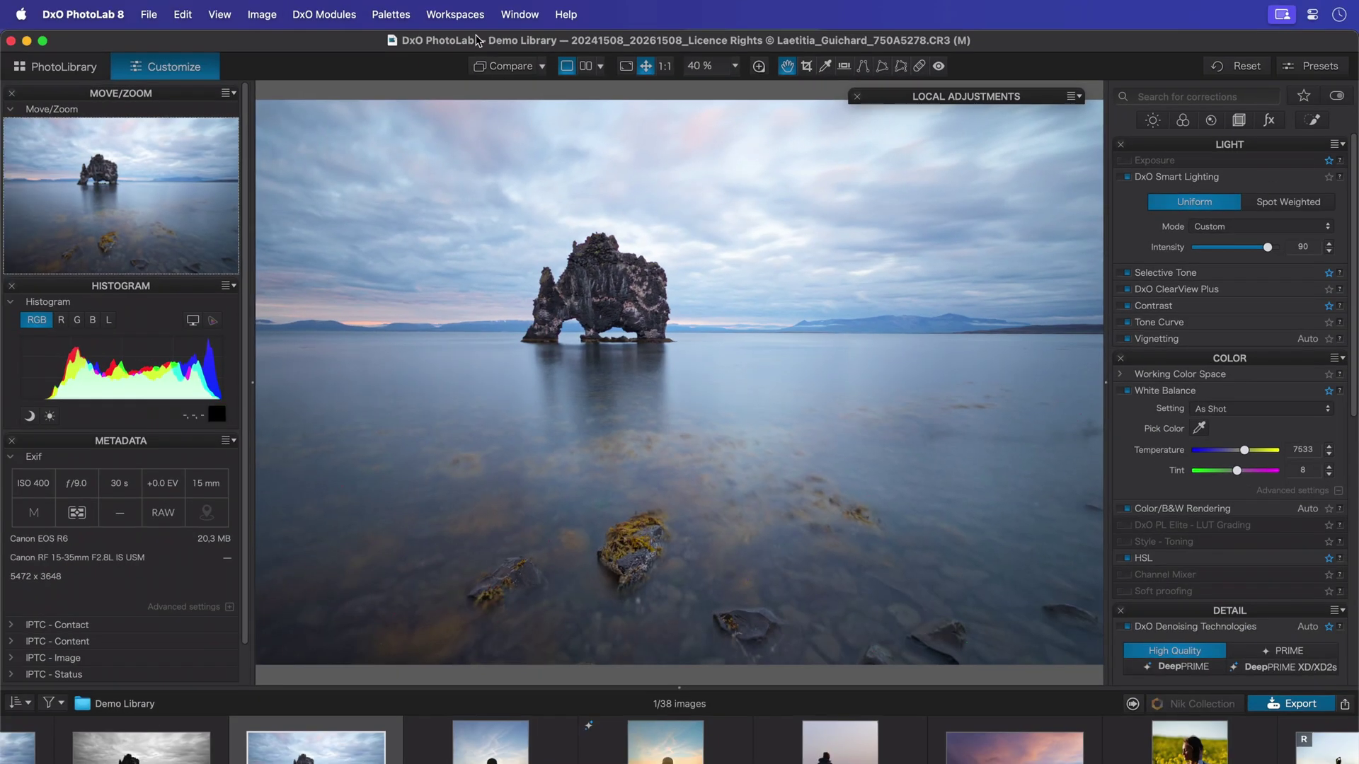
Try the DxO Standard workspace, then switch back to 'my workspace 1'
{"action": "left_click", "coordinate": [454, 14]}
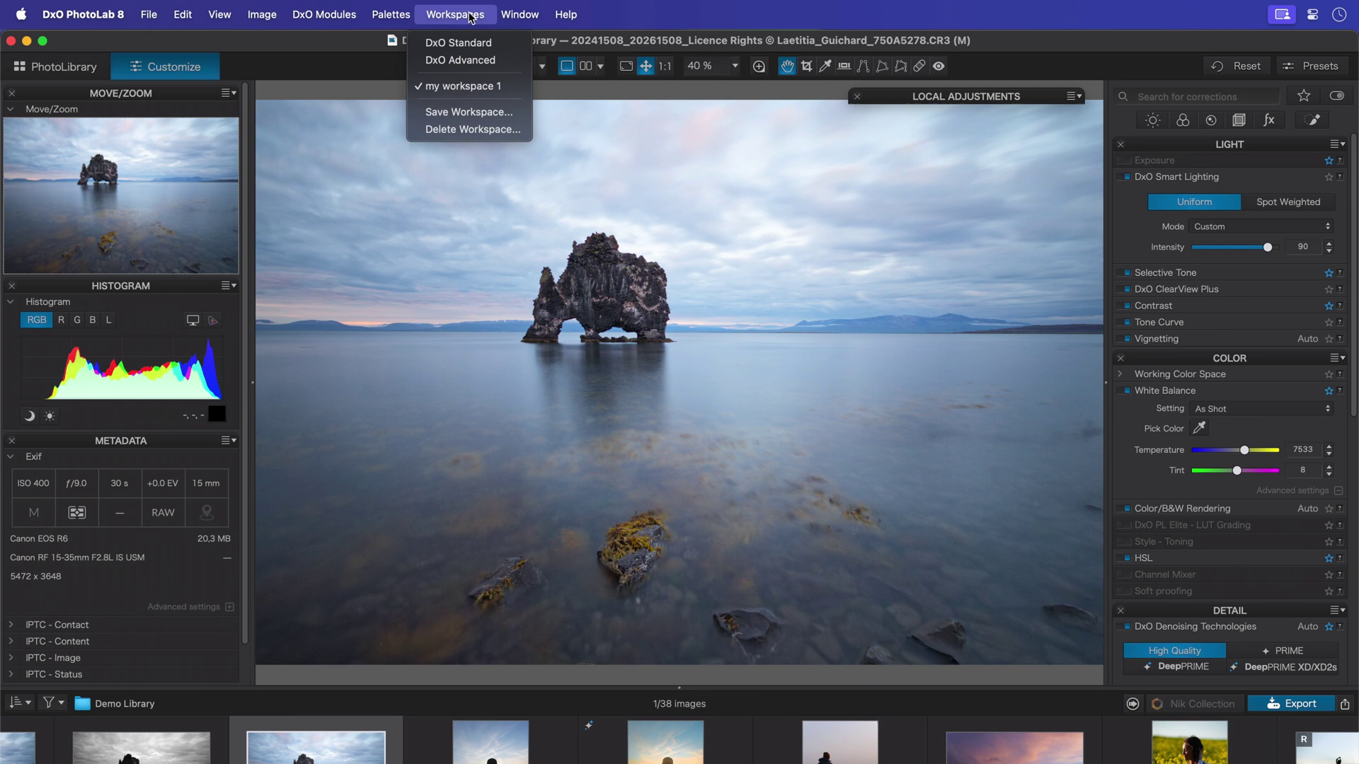
{"action": "left_click", "coordinate": [458, 42]}
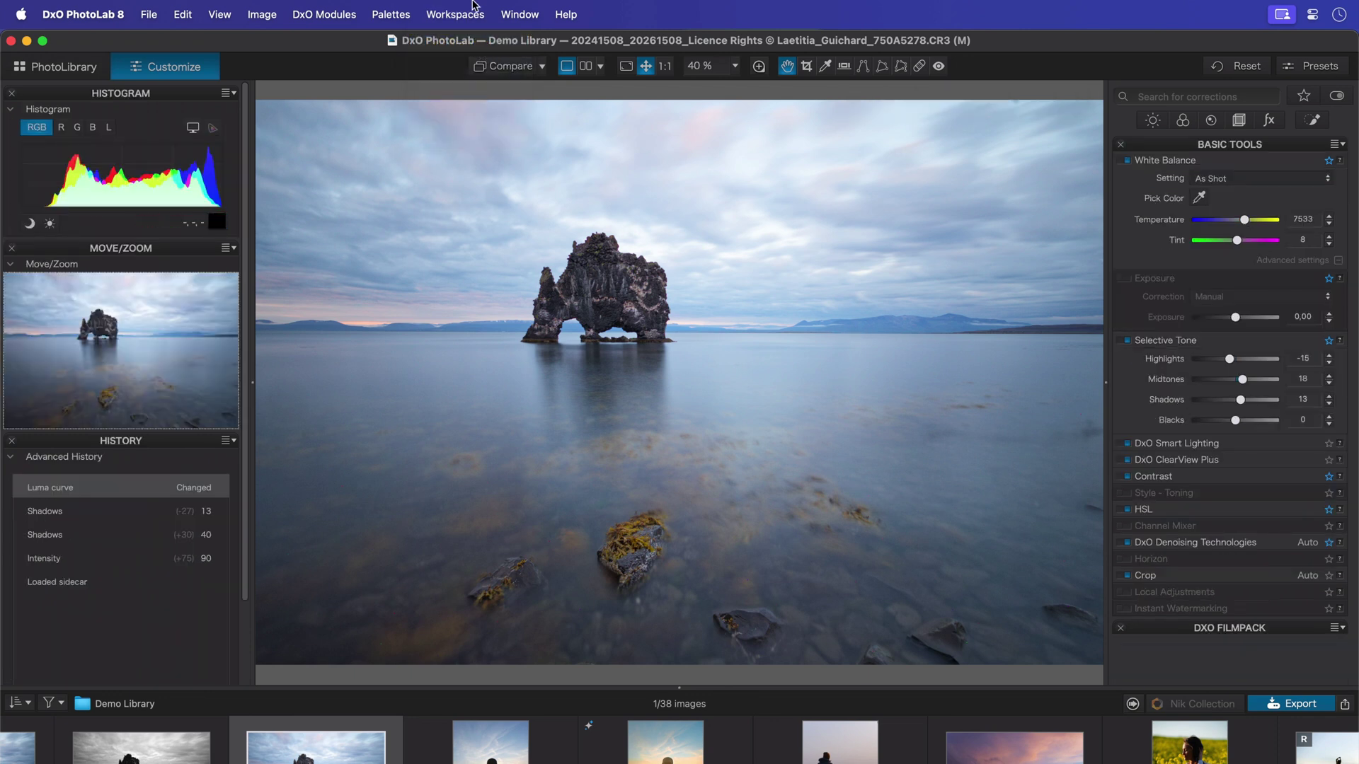
{"action": "left_click", "coordinate": [465, 15]}
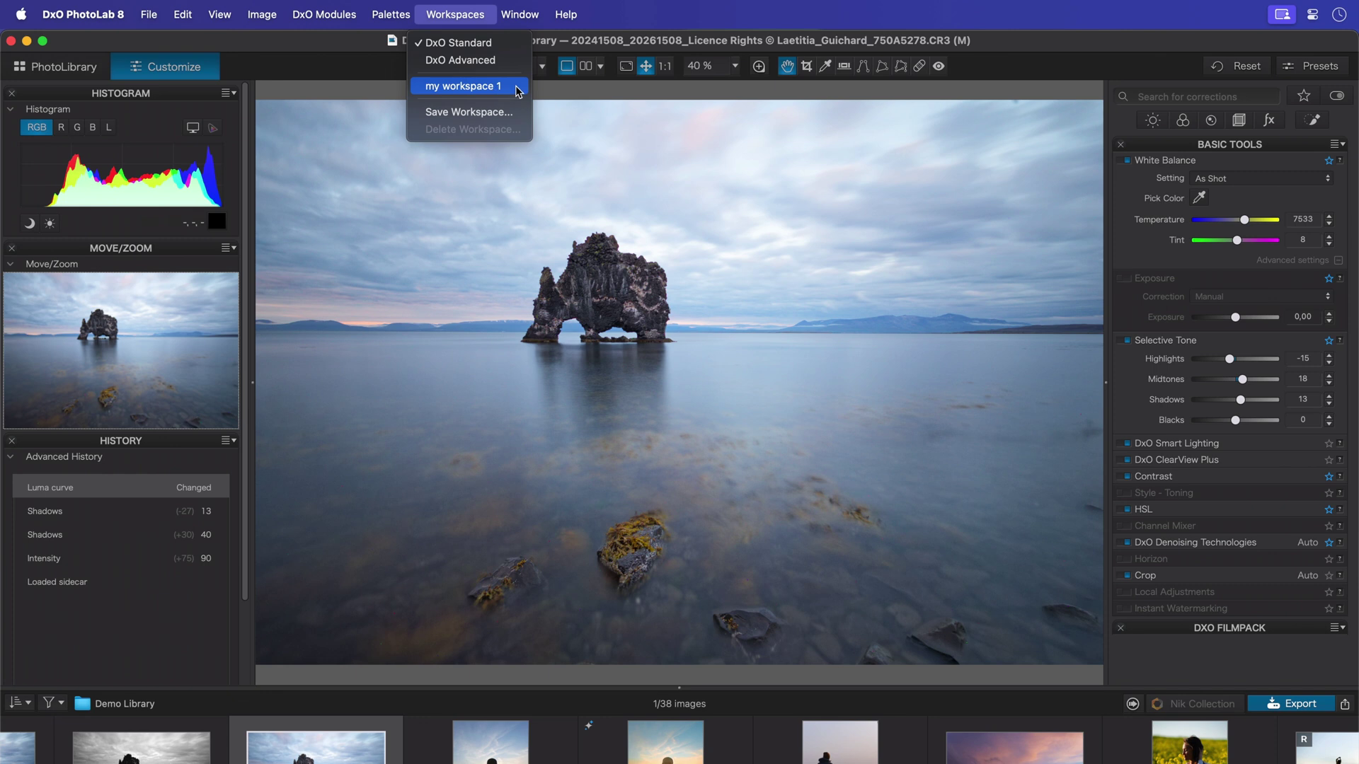
{"action": "left_click", "coordinate": [463, 86]}
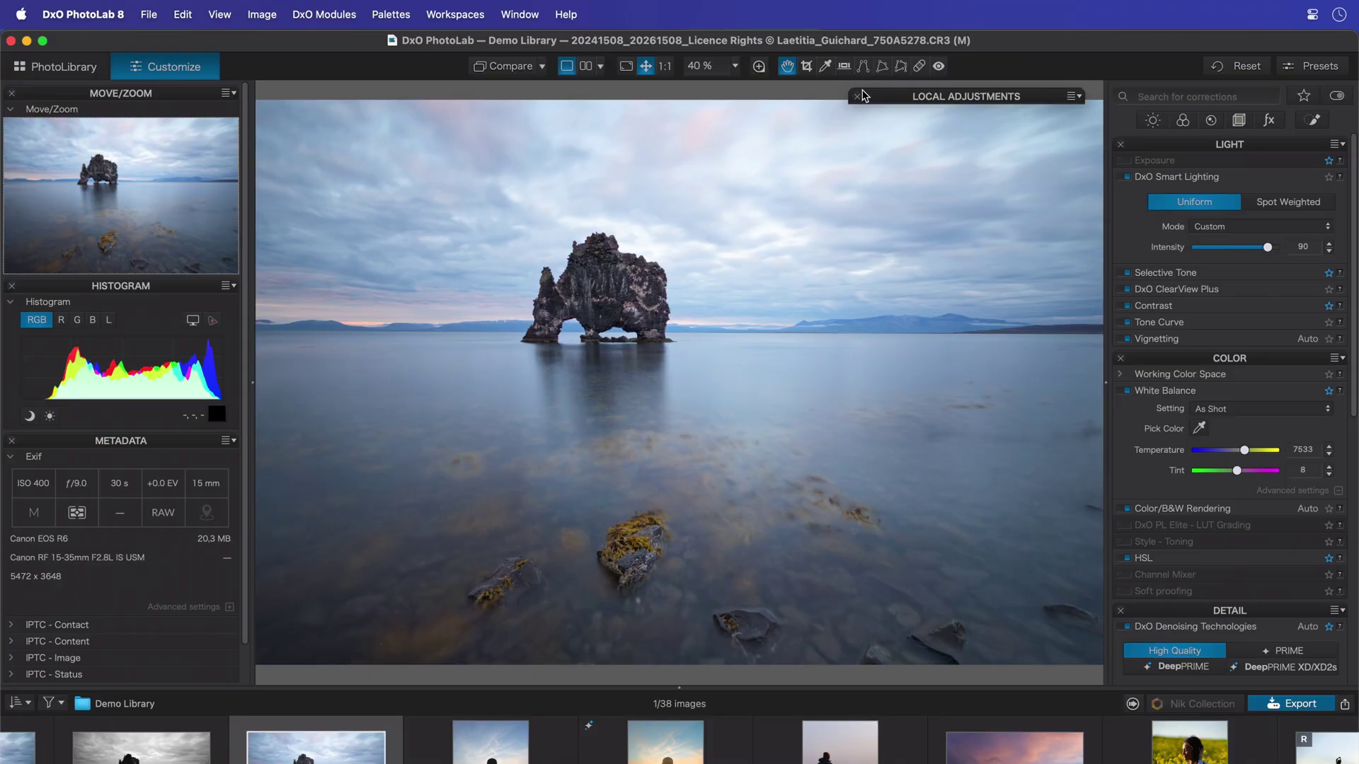
Close the floating Local Adjustments palette and create a new palette named 'My favorites'
{"action": "left_click", "coordinate": [857, 101]}
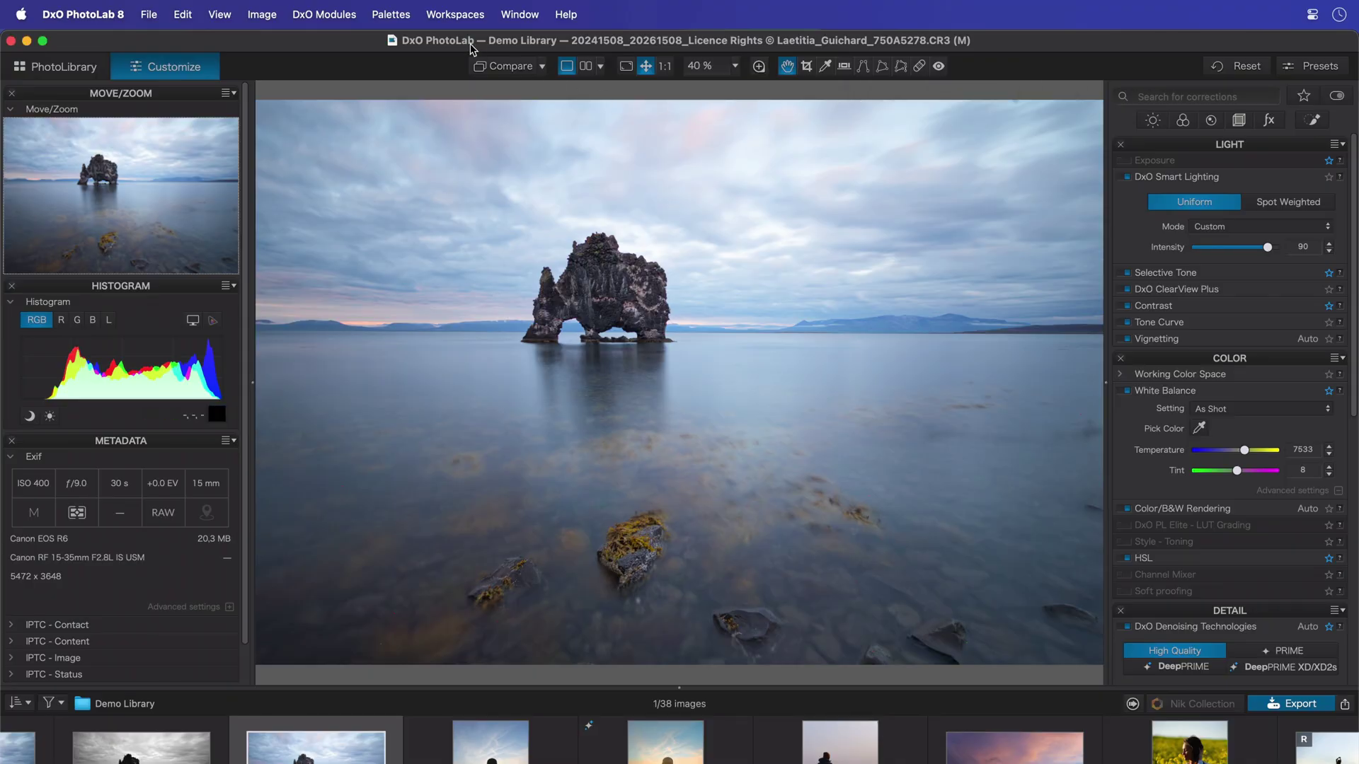
{"action": "left_click", "coordinate": [390, 14]}
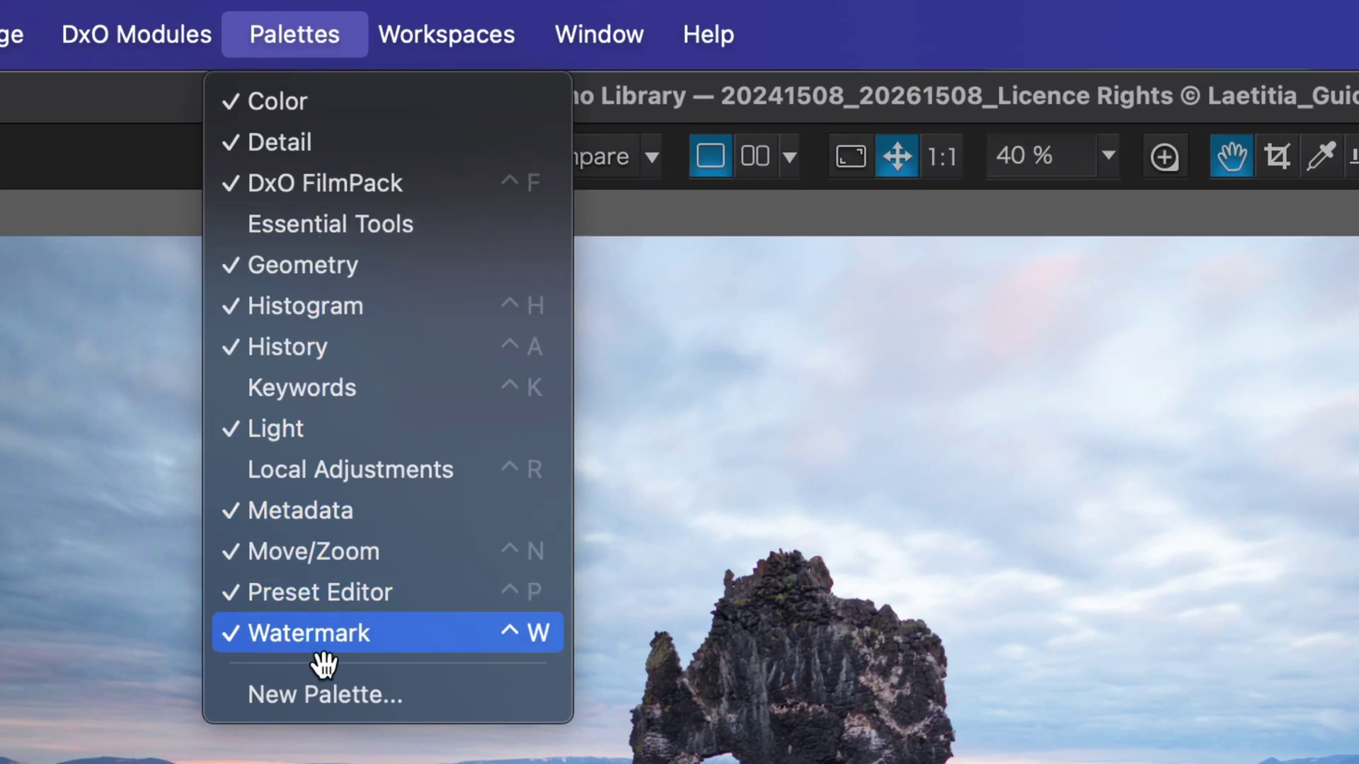
{"action": "left_click", "coordinate": [468, 681]}
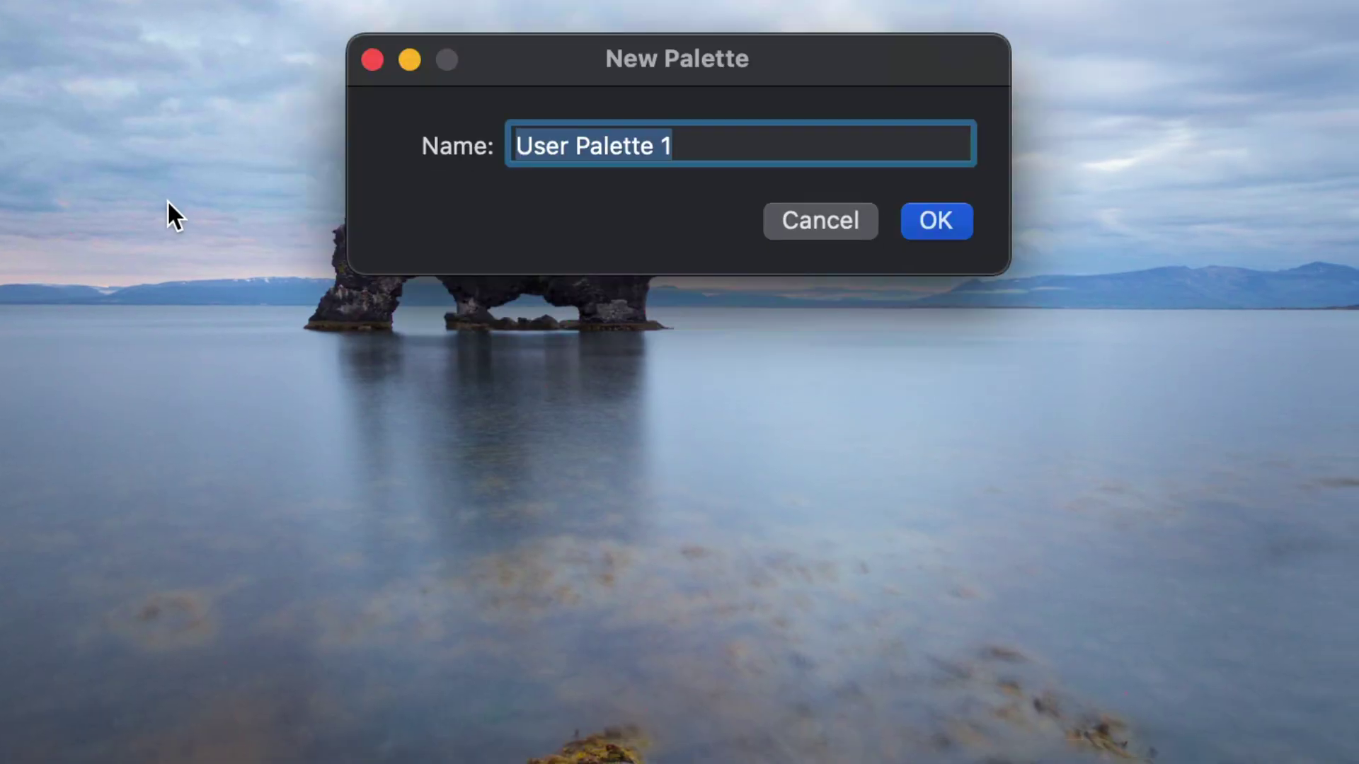
{"action": "type", "text": "M"}
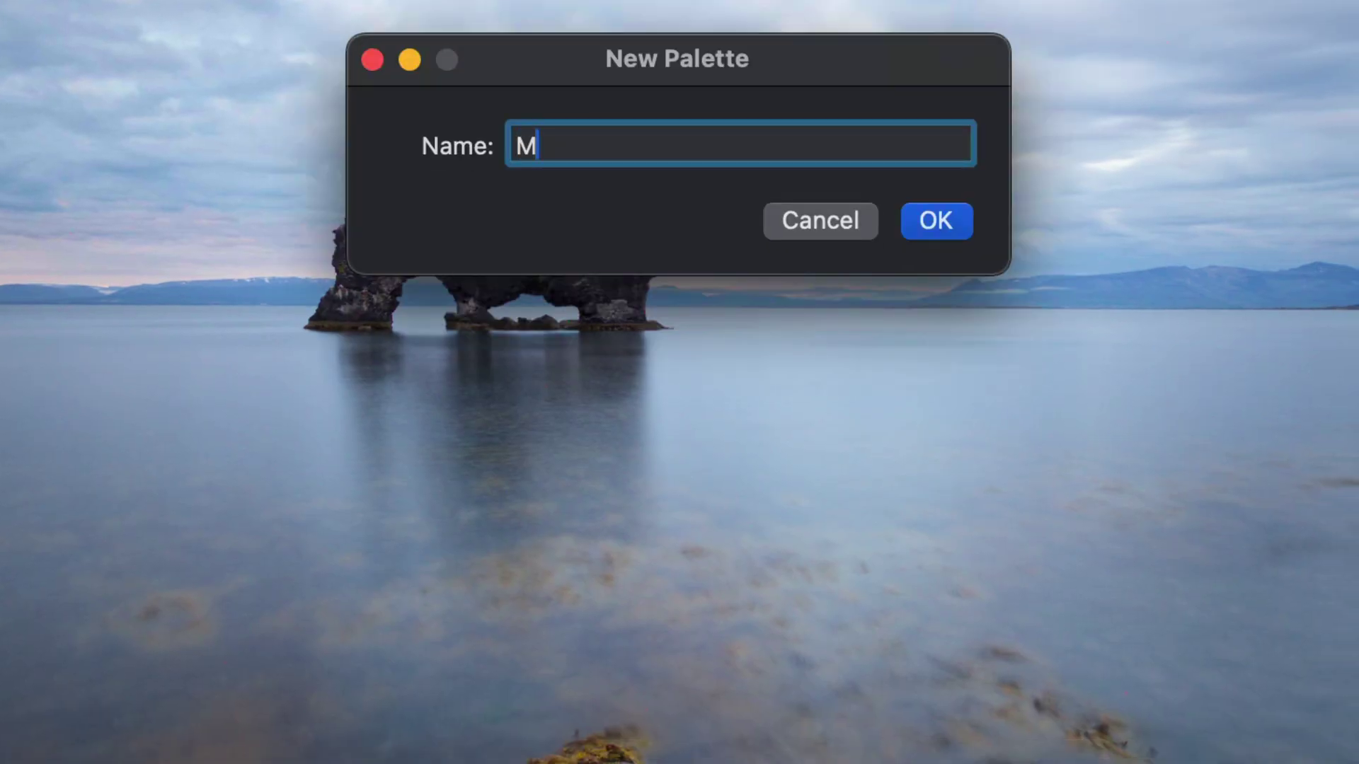
{"action": "type", "text": "y fa"}
{"action": "type", "text": "es"}
{"action": "key", "text": "Return"}
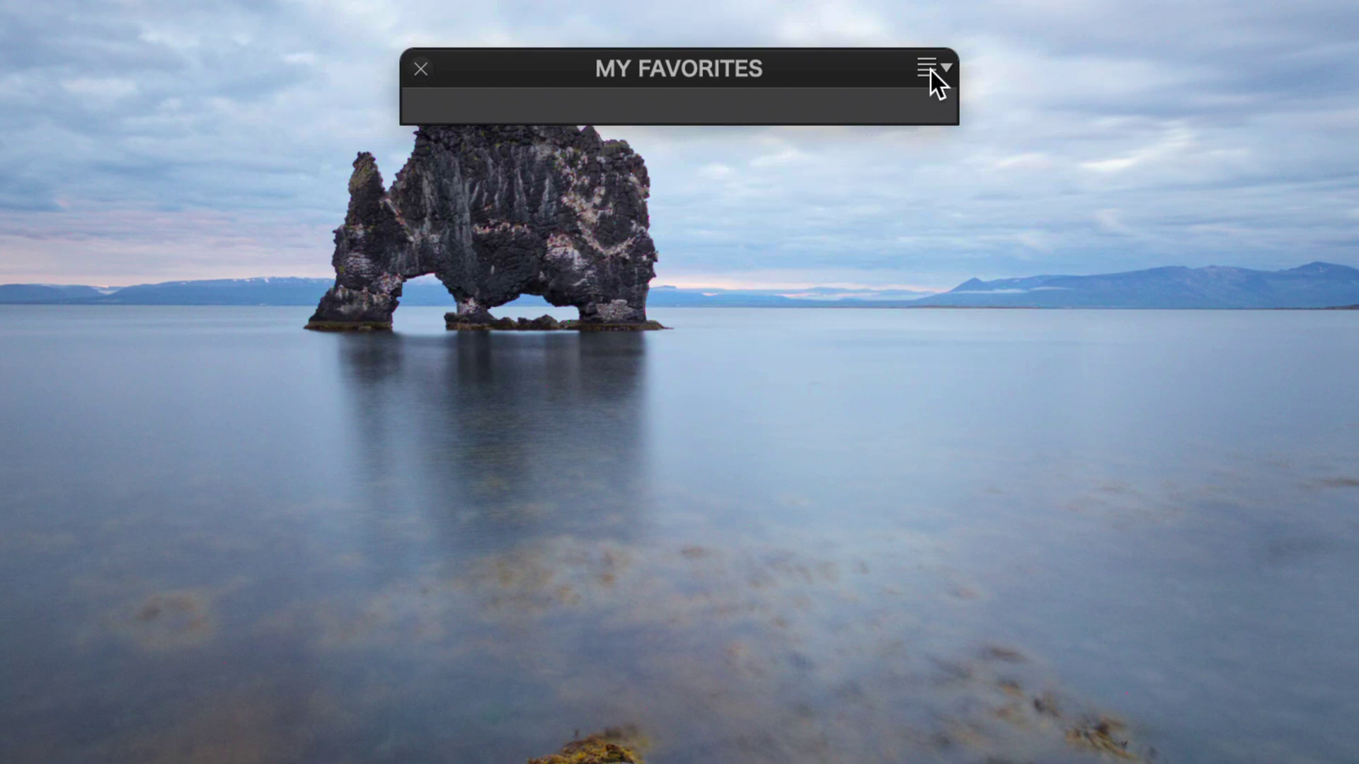
Open the My Favorites palette's hamburger menu listing the tools it can hold
{"action": "left_click", "coordinate": [931, 71]}
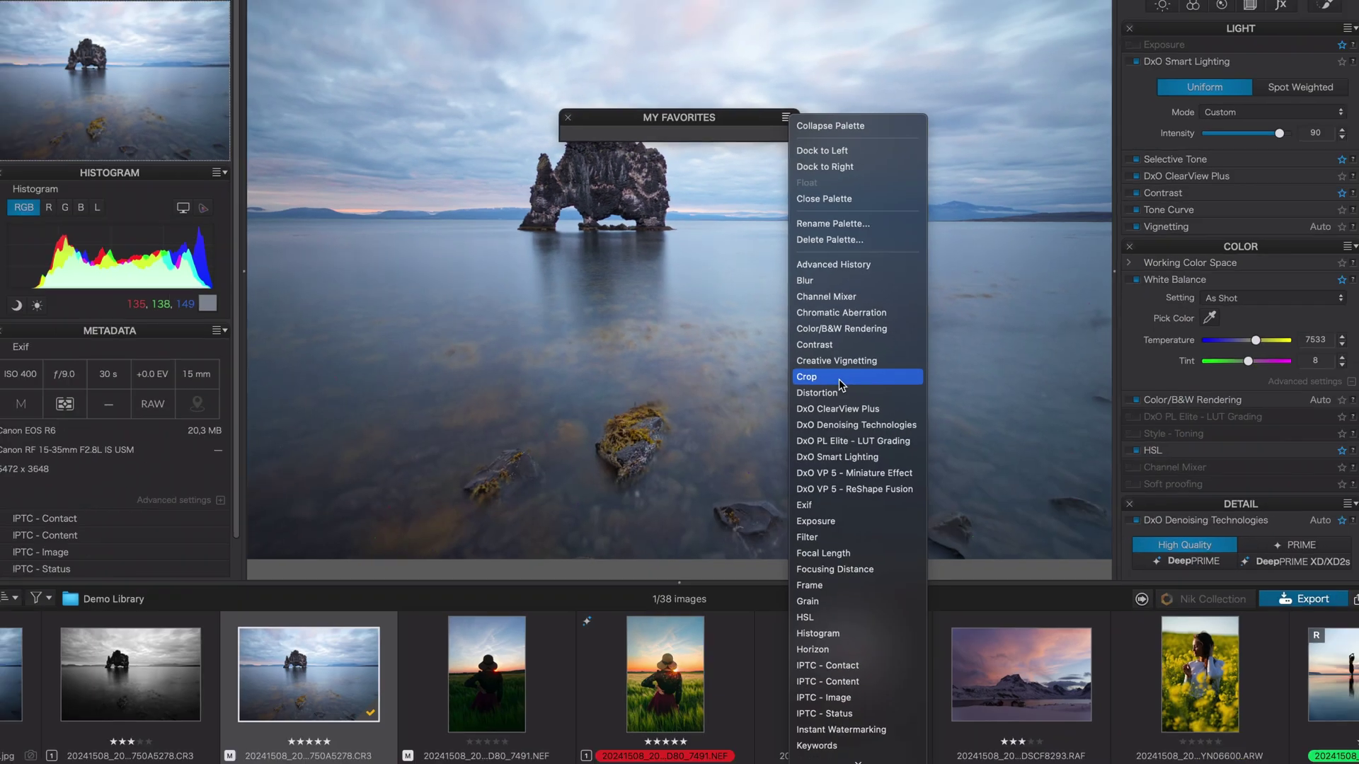
{"action": "scroll", "coordinate": [839, 384], "scroll_direction": "down", "scroll_amount": 5}
{"action": "scroll", "coordinate": [838, 378], "scroll_direction": "down", "scroll_amount": 3}
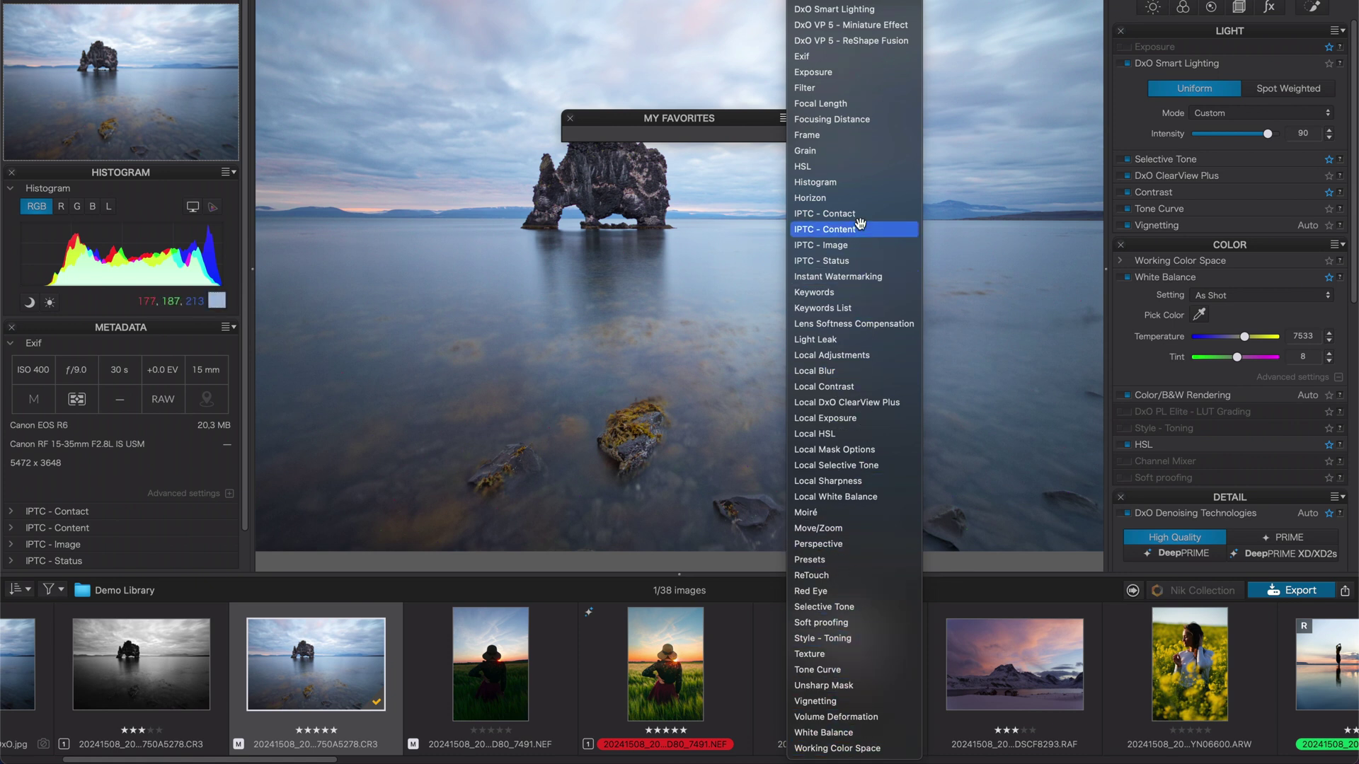
{"action": "scroll", "coordinate": [862, 266], "scroll_direction": "up", "scroll_amount": 3}
{"action": "scroll", "coordinate": [859, 223], "scroll_direction": "up", "scroll_amount": 3}
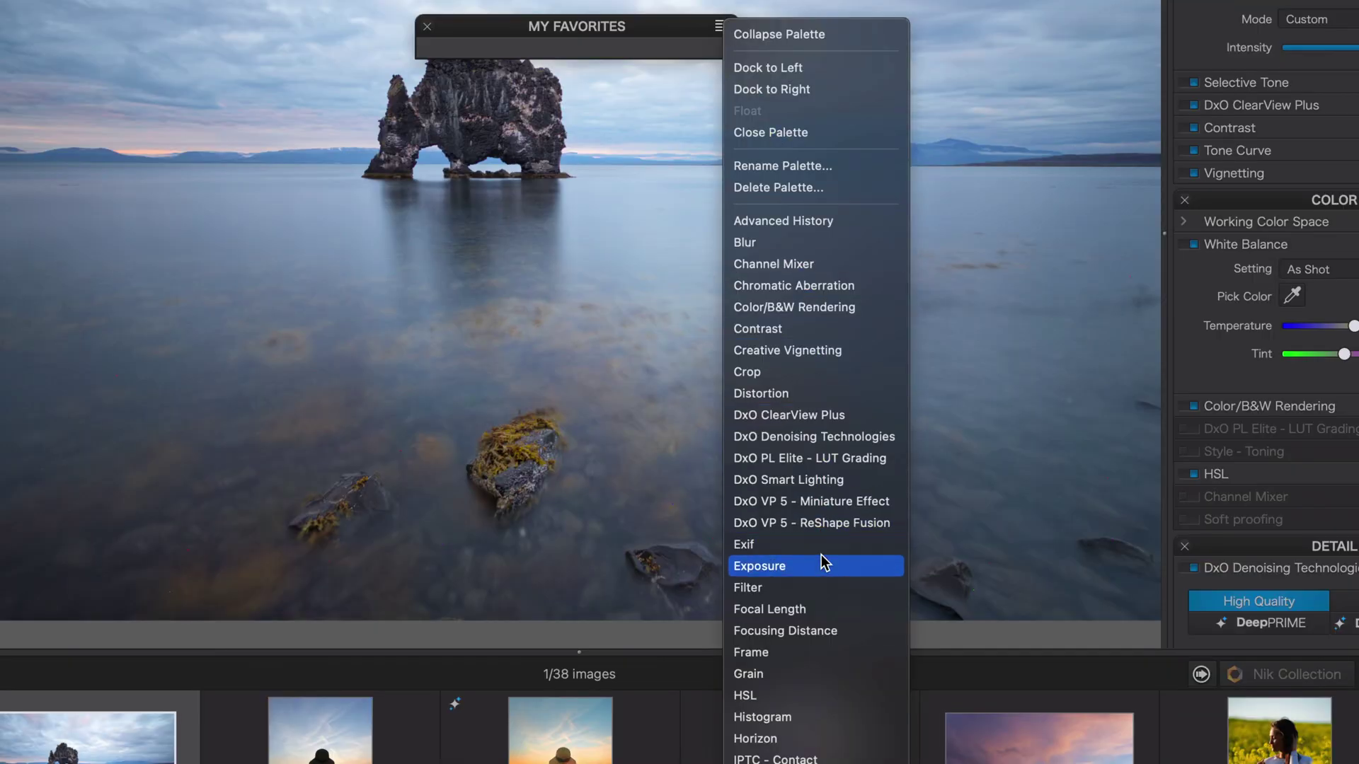
Add Exposure, Grain, Local Adjustments and White Balance to the My Favorites palette
{"action": "left_click", "coordinate": [820, 556]}
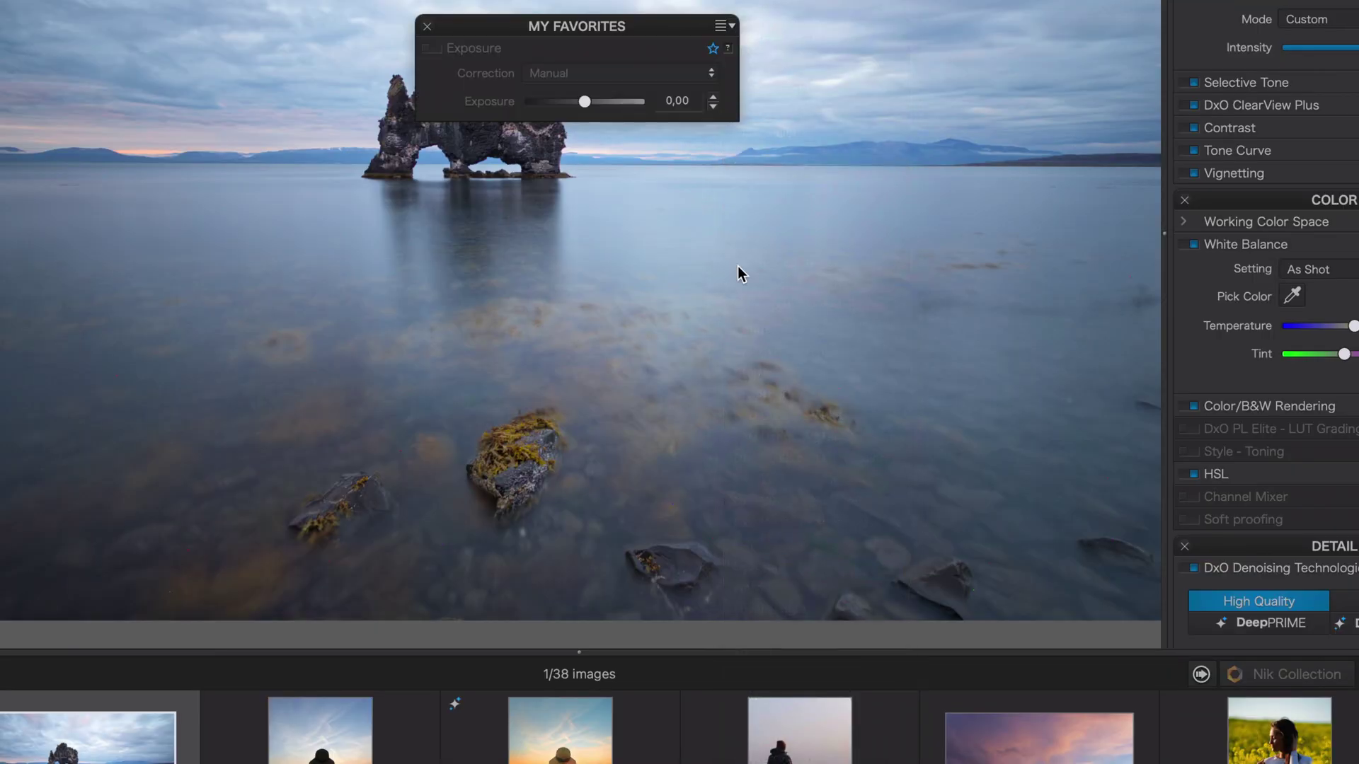
{"action": "left_click", "coordinate": [724, 27]}
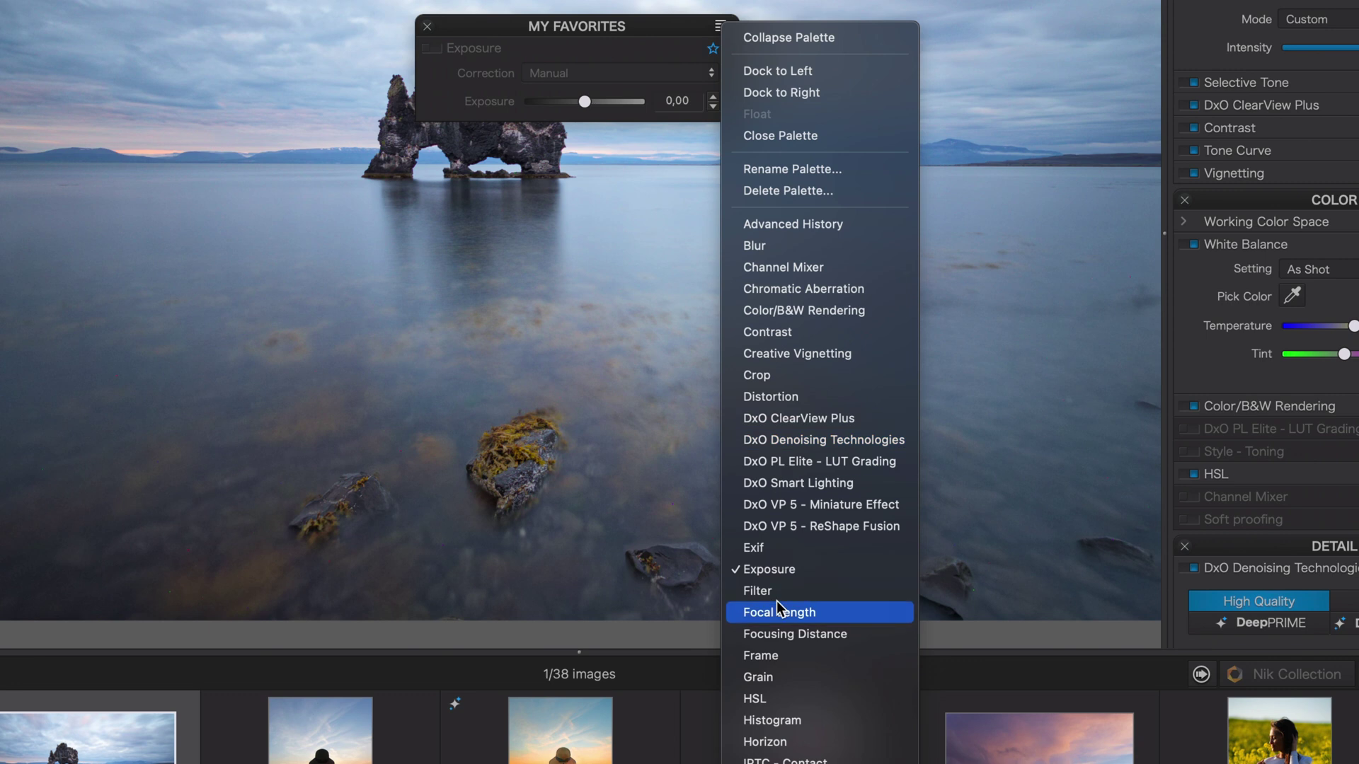
{"action": "left_click", "coordinate": [792, 678]}
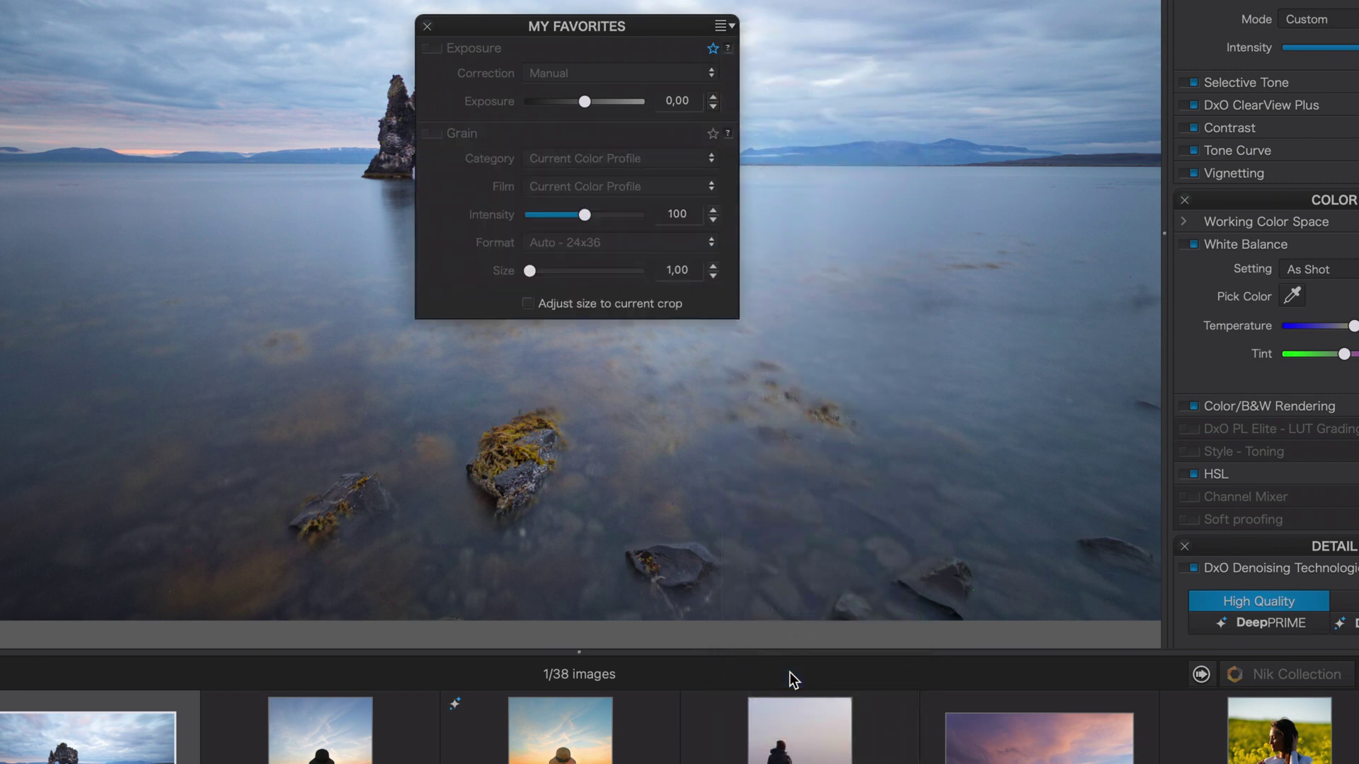
{"action": "left_click", "coordinate": [724, 26]}
{"action": "scroll", "coordinate": [807, 594], "scroll_direction": "down", "scroll_amount": 5}
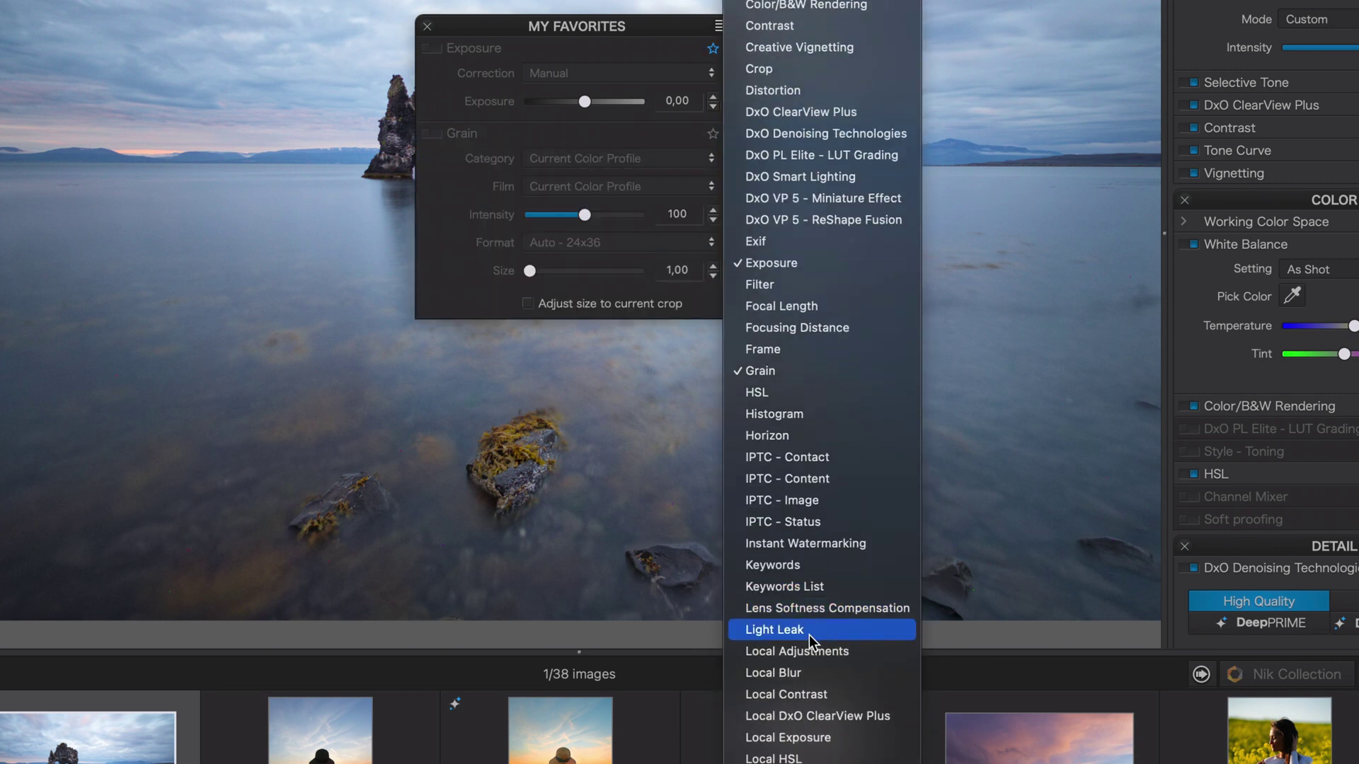
{"action": "left_click", "coordinate": [818, 652]}
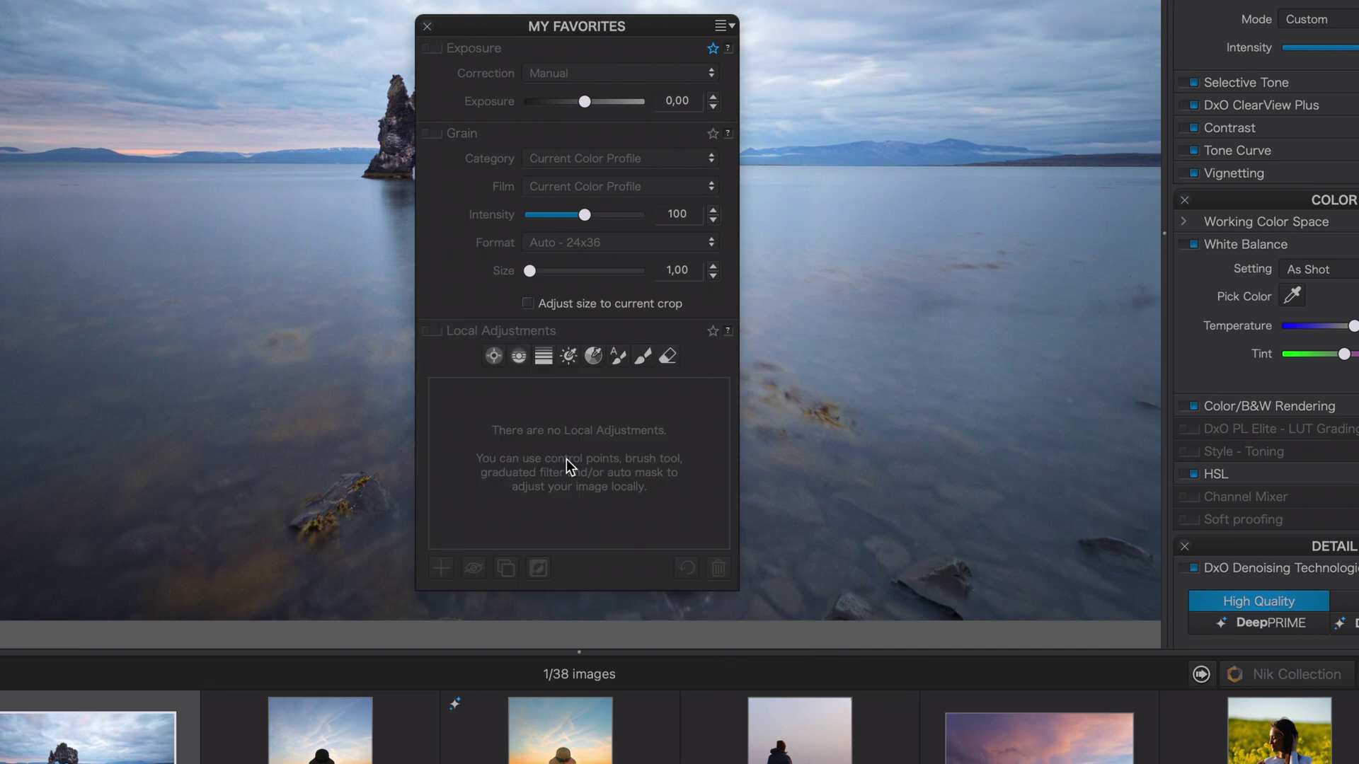
{"action": "left_click", "coordinate": [724, 27]}
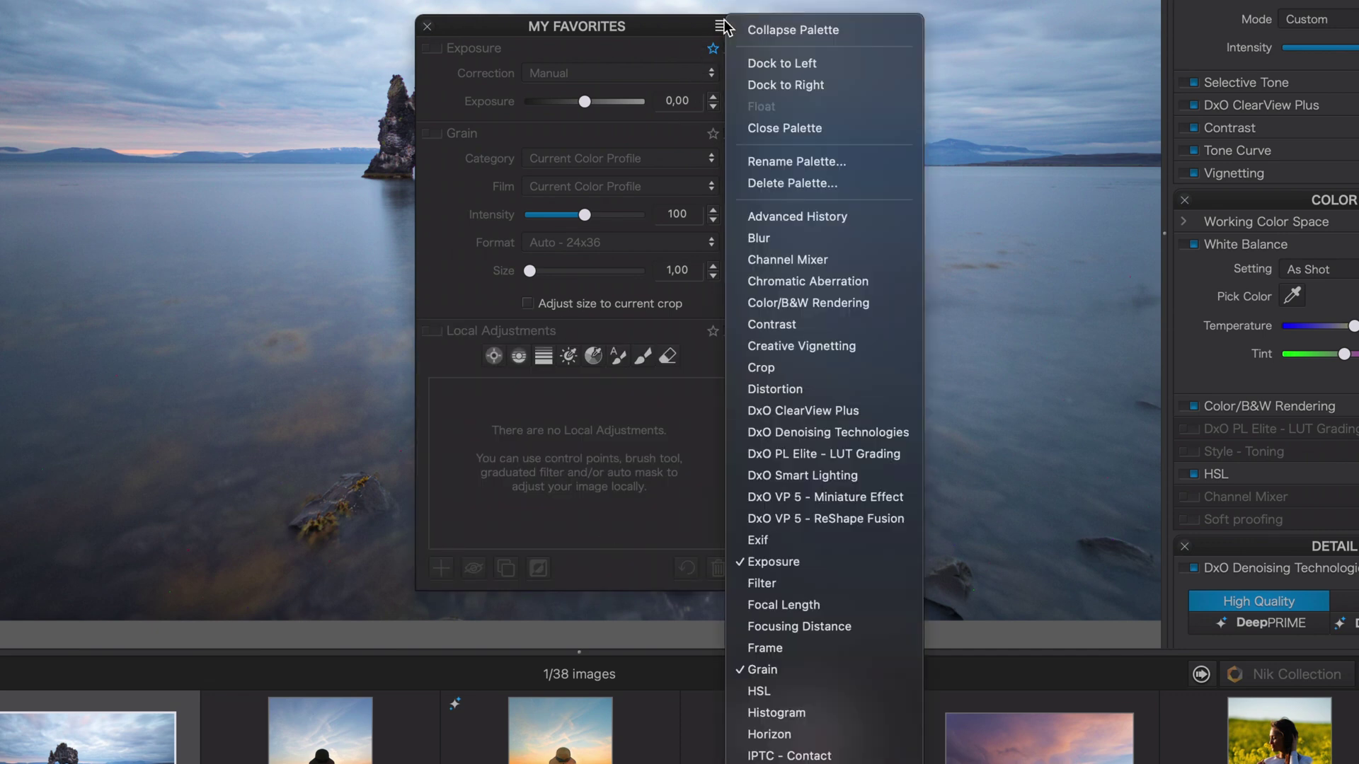
{"action": "scroll", "coordinate": [818, 425], "scroll_direction": "down", "scroll_amount": 10}
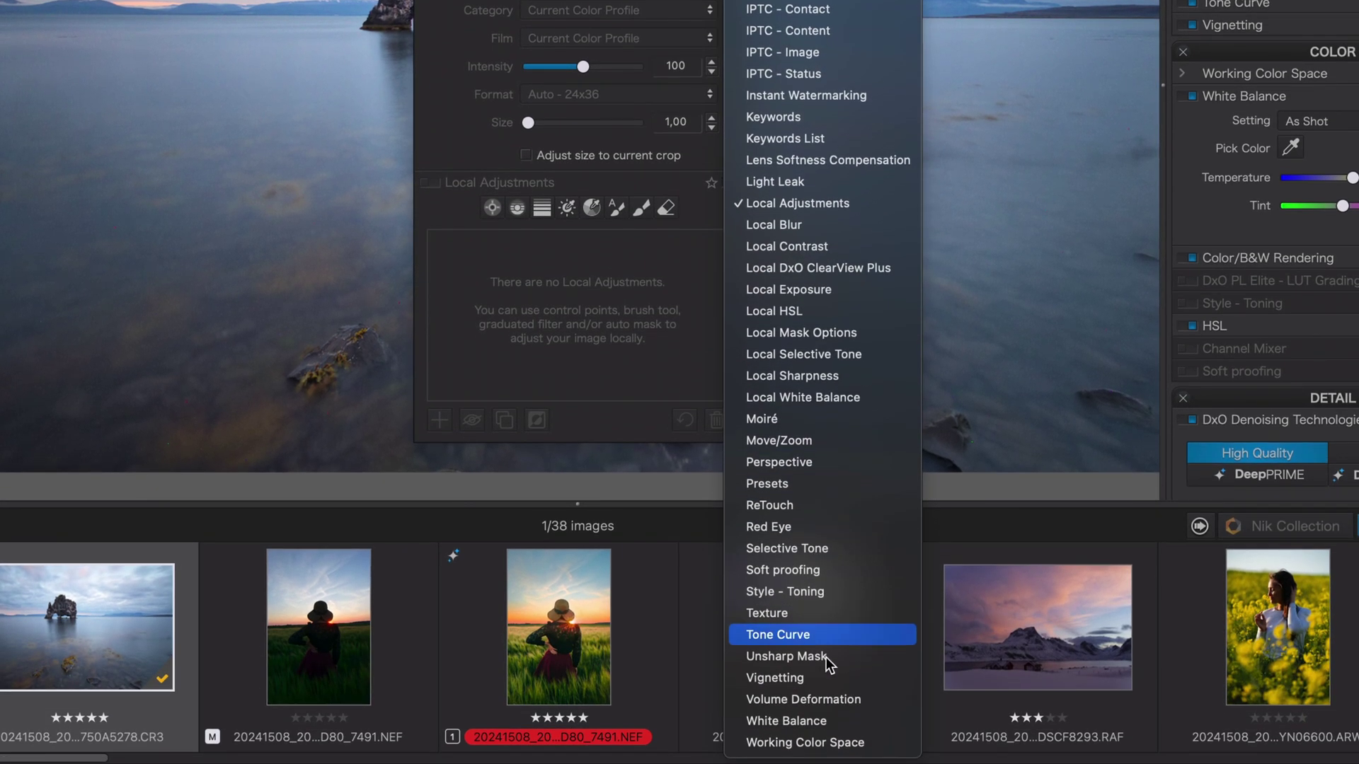
{"action": "left_click", "coordinate": [806, 719]}
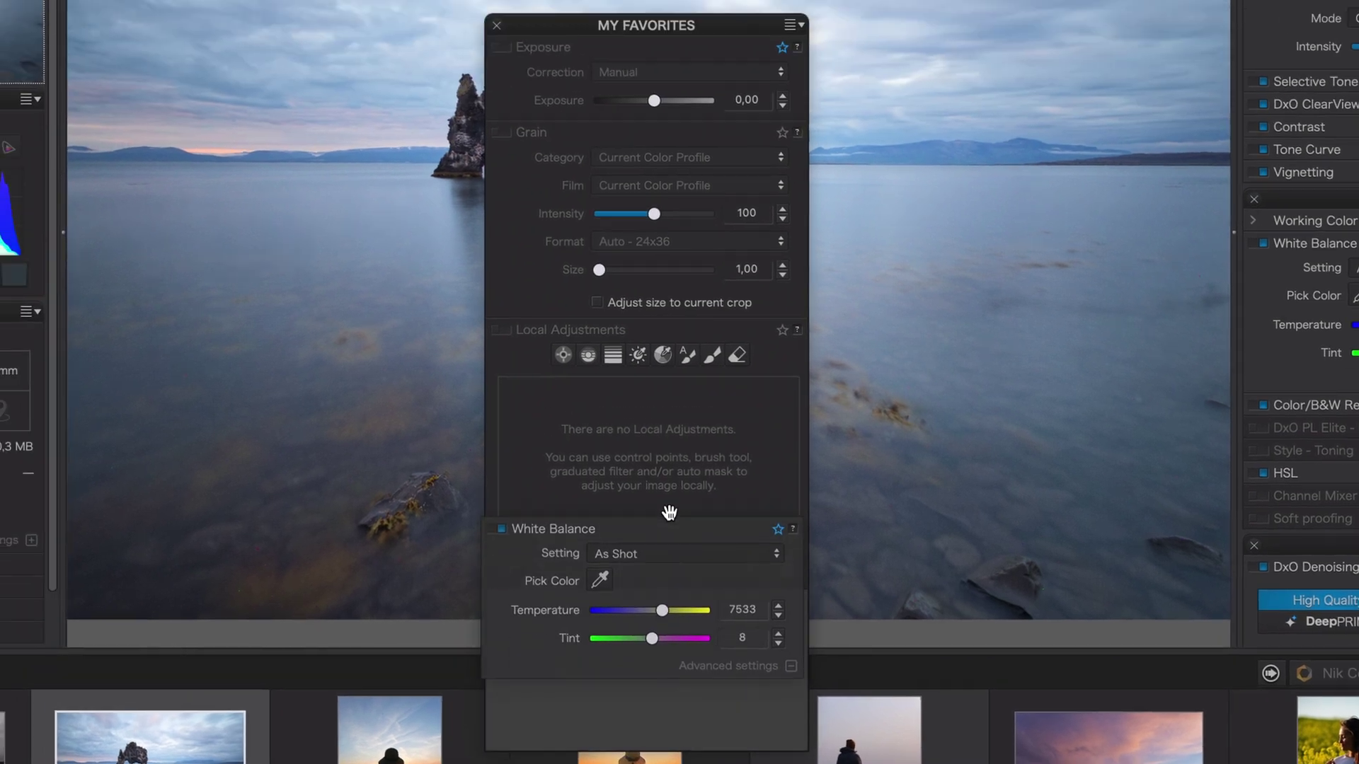
Move White Balance to the top of My Favorites, redock the palette right, and collapse it
{"action": "mouse_move", "coordinate": [669, 521]}
{"action": "left_mouse_down"}
{"action": "mouse_move", "coordinate": [672, 43]}
{"action": "mouse_move", "coordinate": [929, 112]}
{"action": "mouse_move", "coordinate": [1257, 143]}
{"action": "left_mouse_up"}
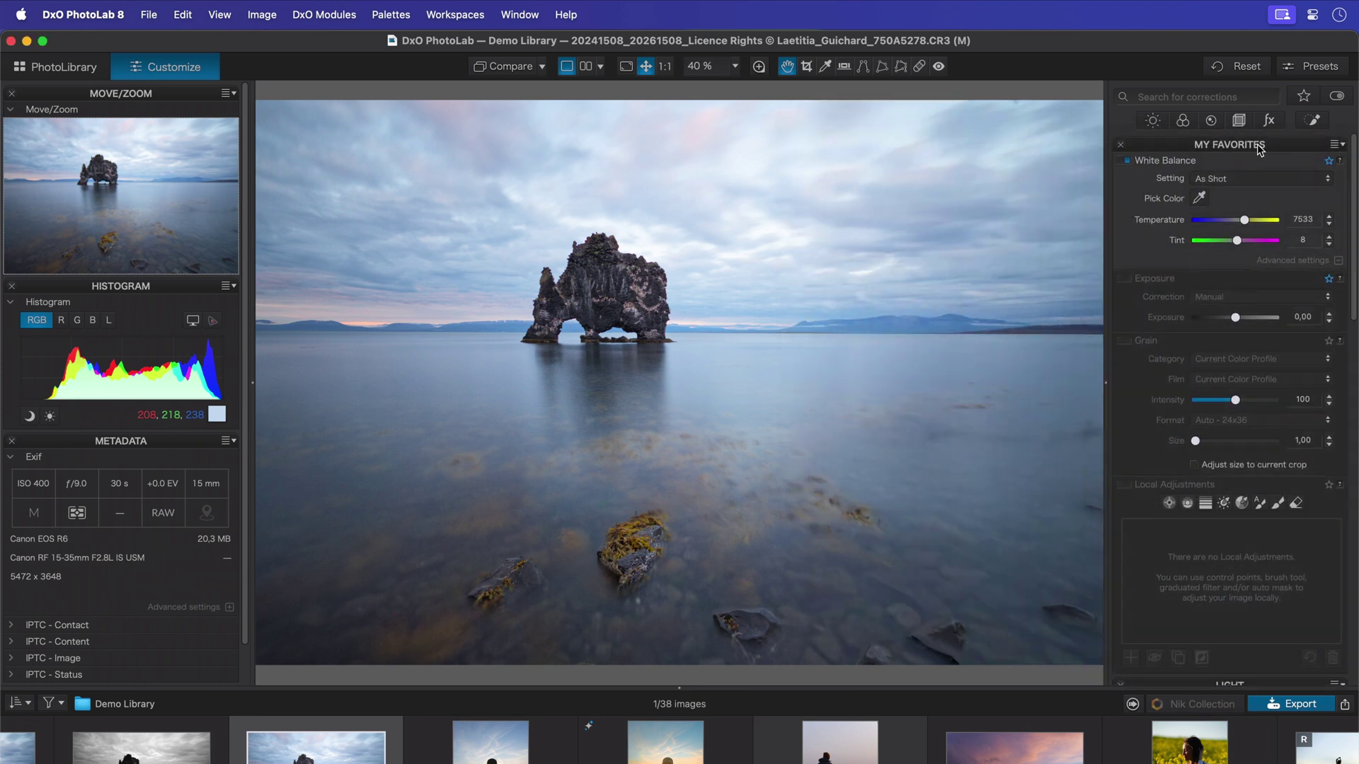
{"action": "left_click_drag", "start_coordinate": [1259, 146], "coordinate": [167, 101]}
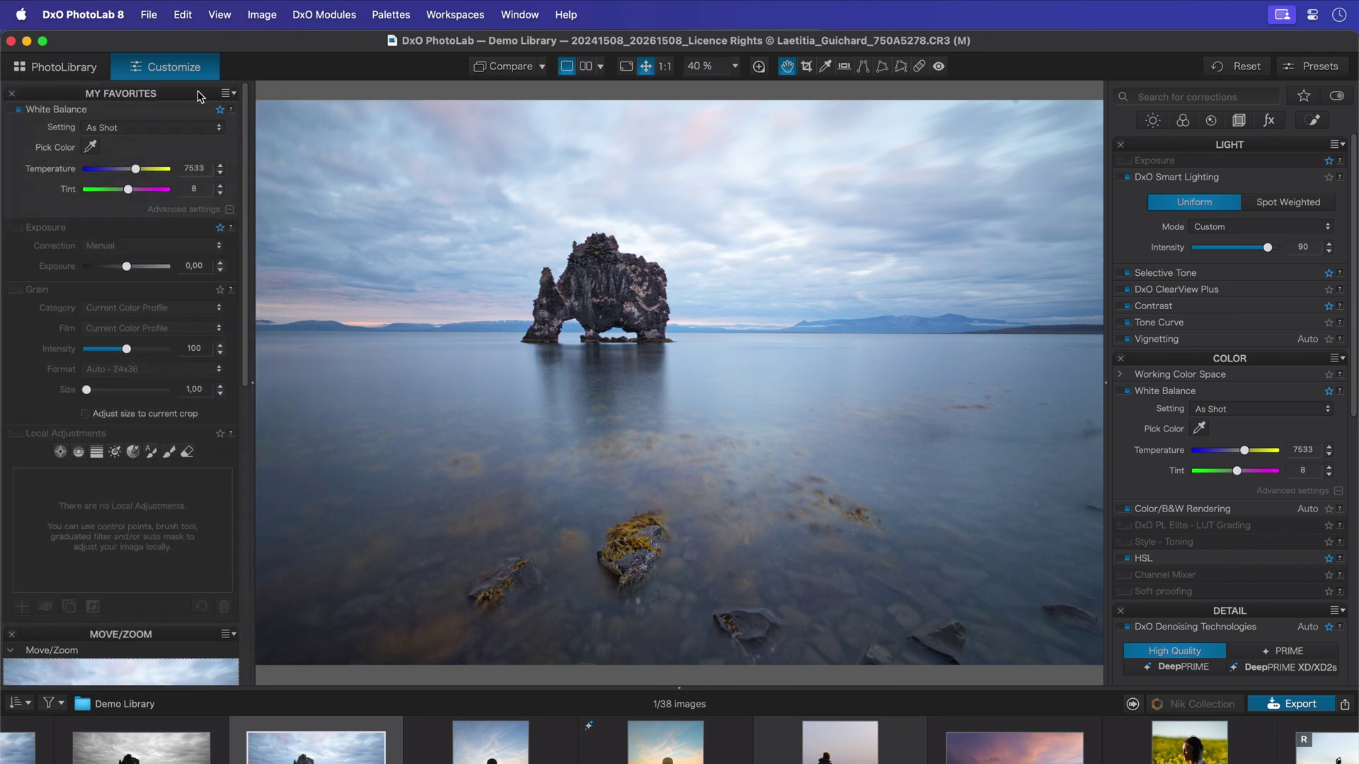
{"action": "left_click_drag", "start_coordinate": [198, 96], "coordinate": [1236, 149]}
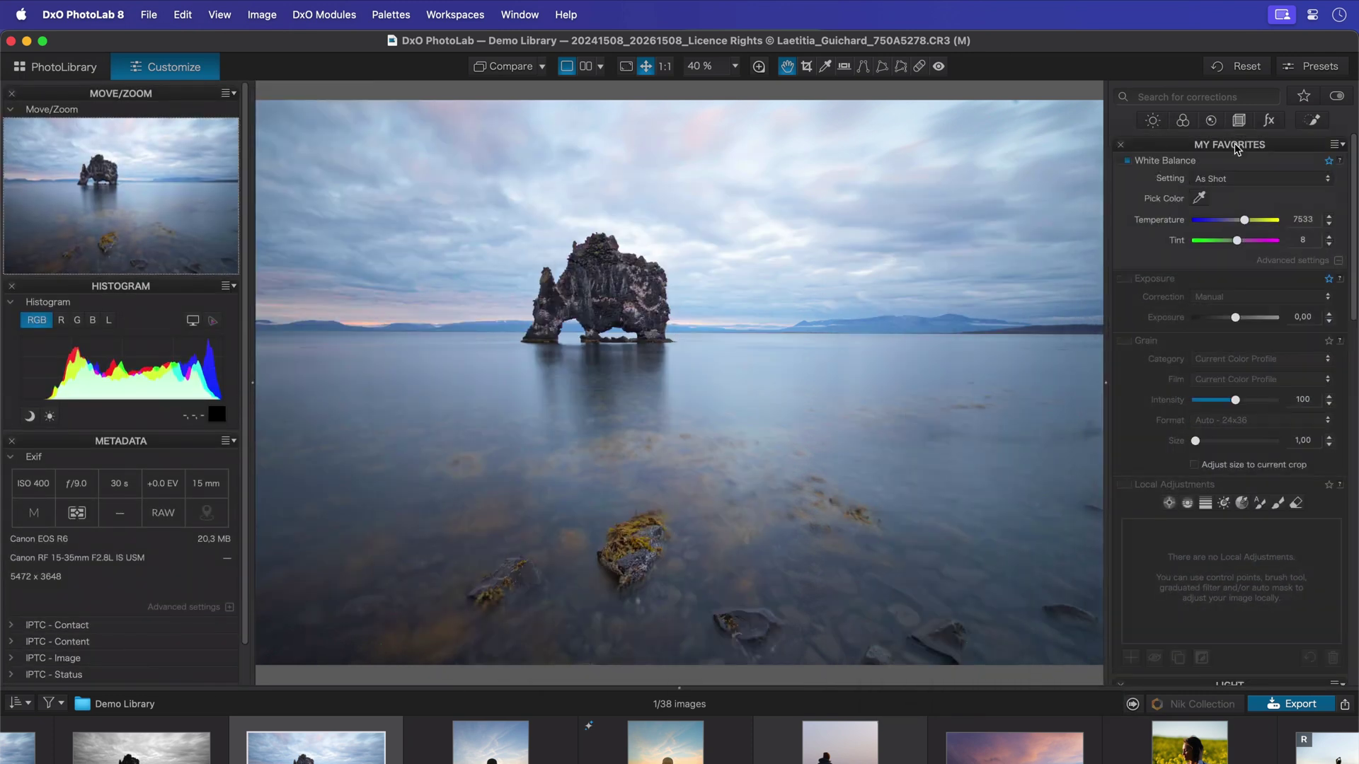
{"action": "left_click", "coordinate": [1184, 145]}
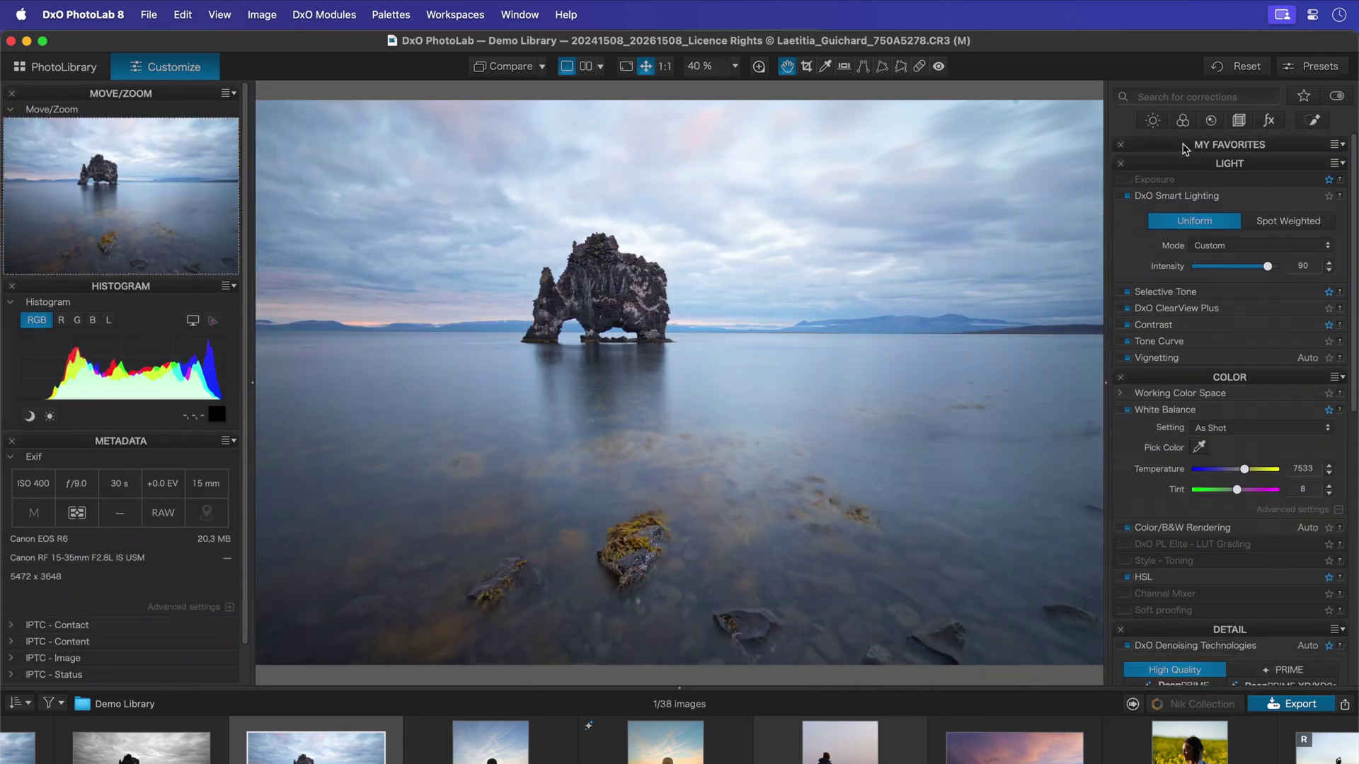
Close the LIGHT, COLOR, DETAIL, GEOMETRY, WATERMARK and DXO FILMPACK palettes and expand My Favorites
{"action": "left_click", "coordinate": [1122, 163]}
{"action": "left_click", "coordinate": [1121, 164]}
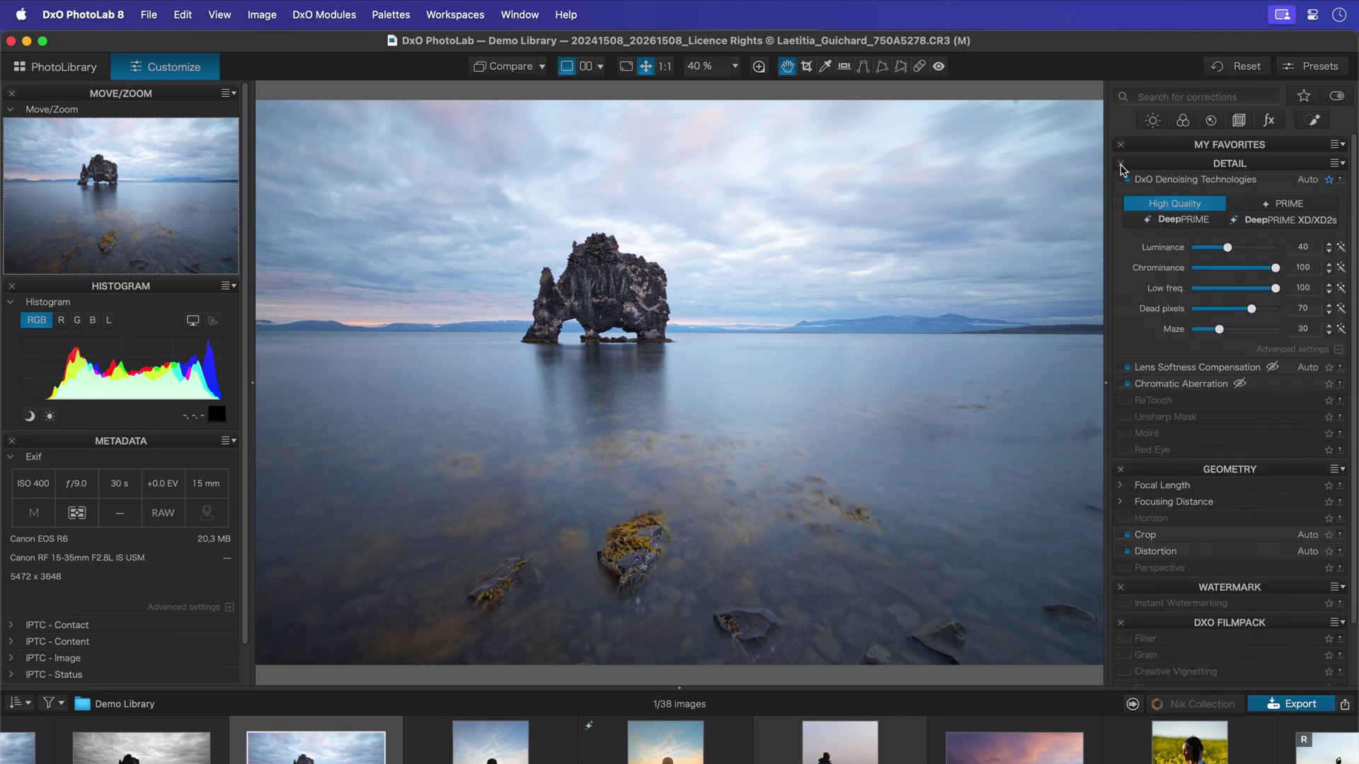
{"action": "left_click", "coordinate": [1122, 165]}
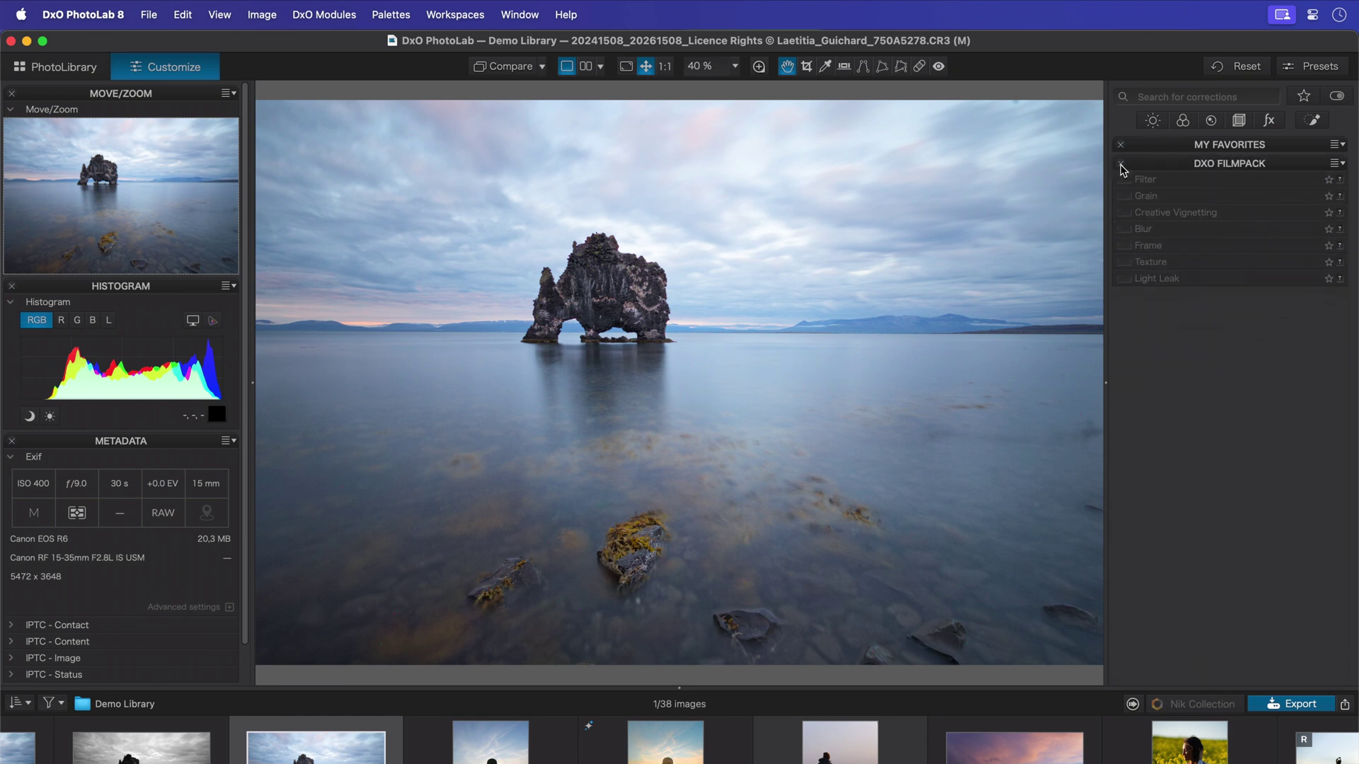
{"action": "left_click", "coordinate": [1121, 165]}
{"action": "left_click", "coordinate": [1171, 145]}
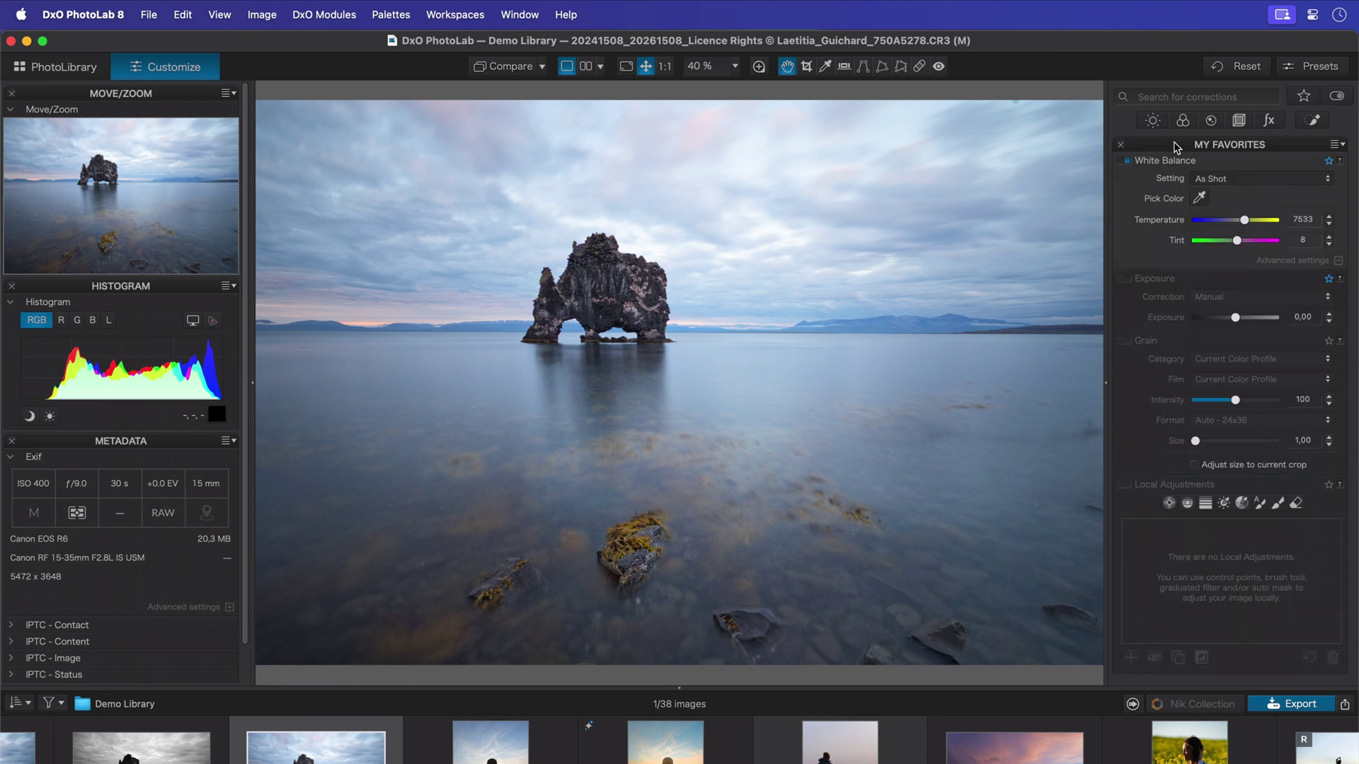
Save the current layout as a workspace named 'my workspace 2'
{"action": "left_click", "coordinate": [474, 19]}
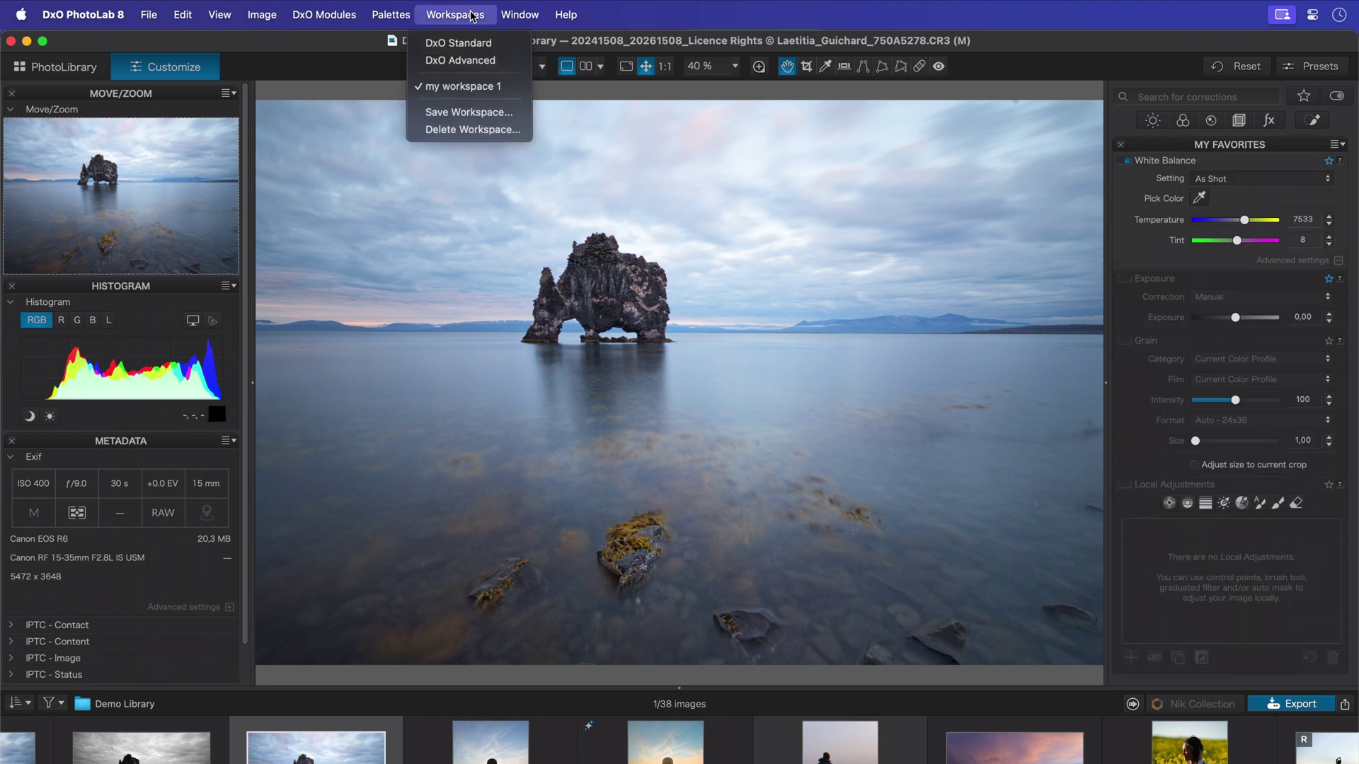
{"action": "left_click", "coordinate": [469, 112]}
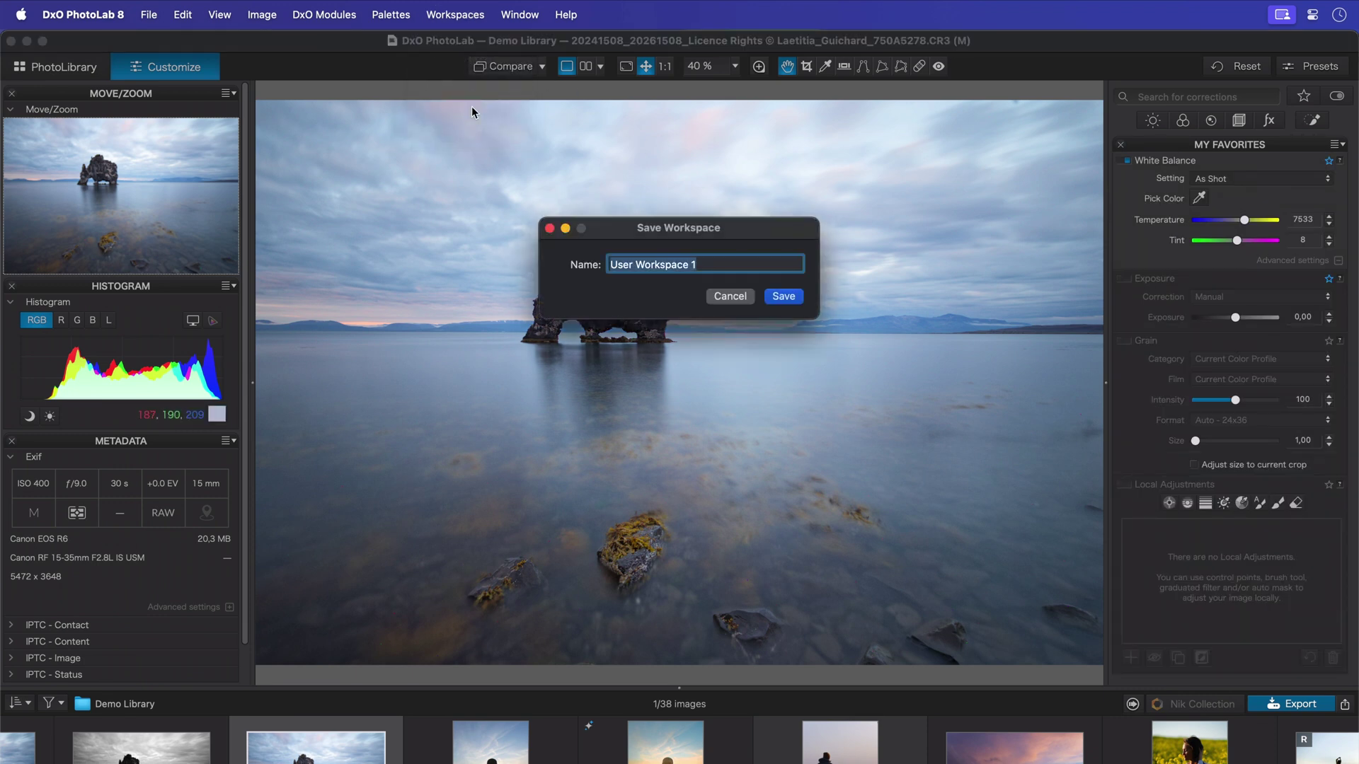
{"action": "type", "text": "my wo"}
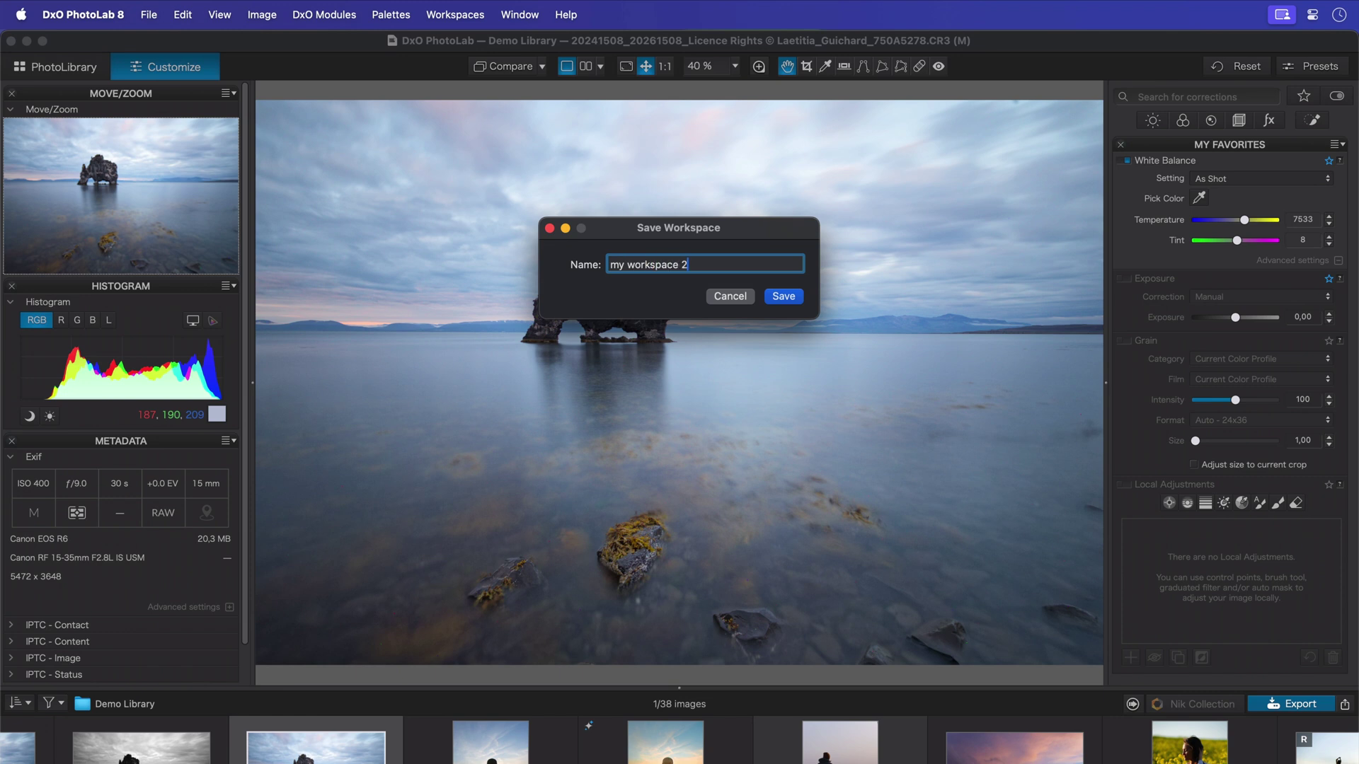
{"action": "key", "text": "Return"}
Switch to the DxO Standard workspace, then back to 'my workspace 2'
{"action": "left_click", "coordinate": [486, 16]}
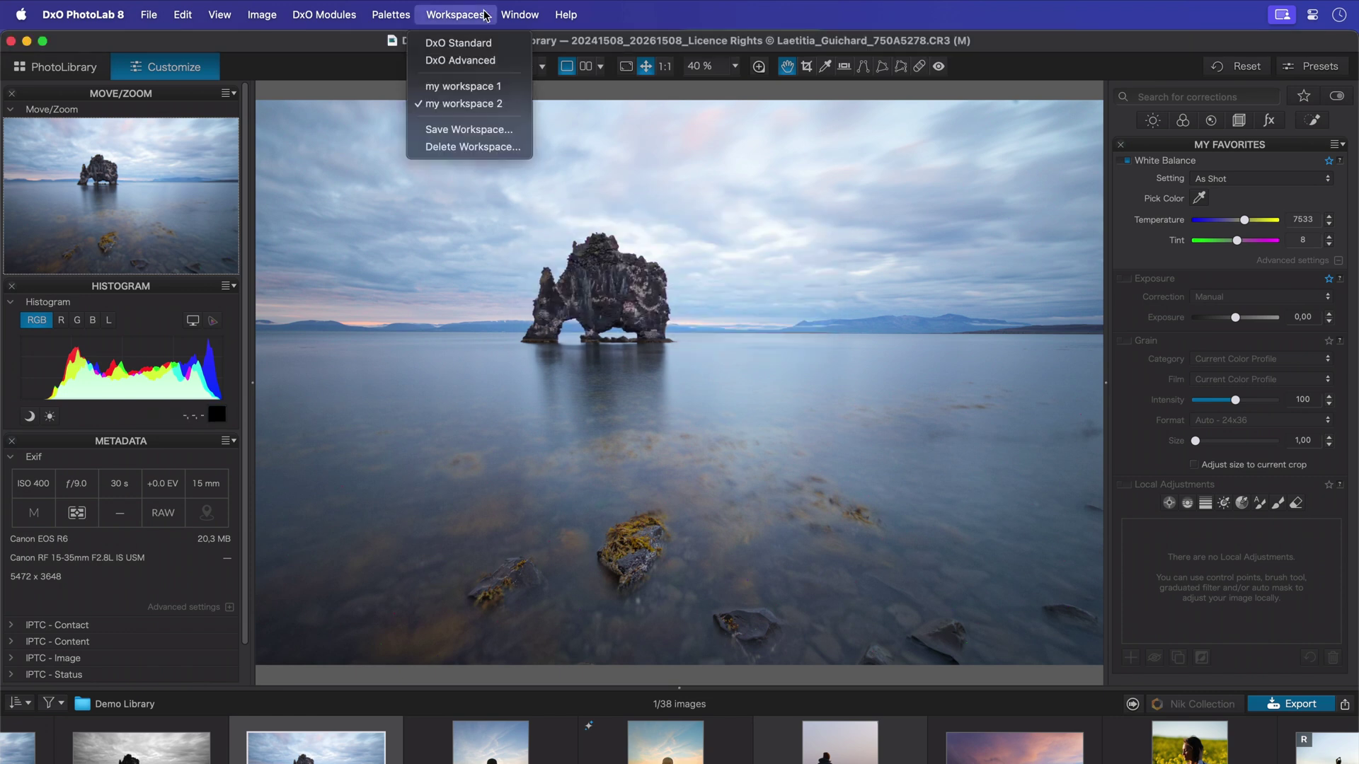
{"action": "left_click", "coordinate": [459, 42]}
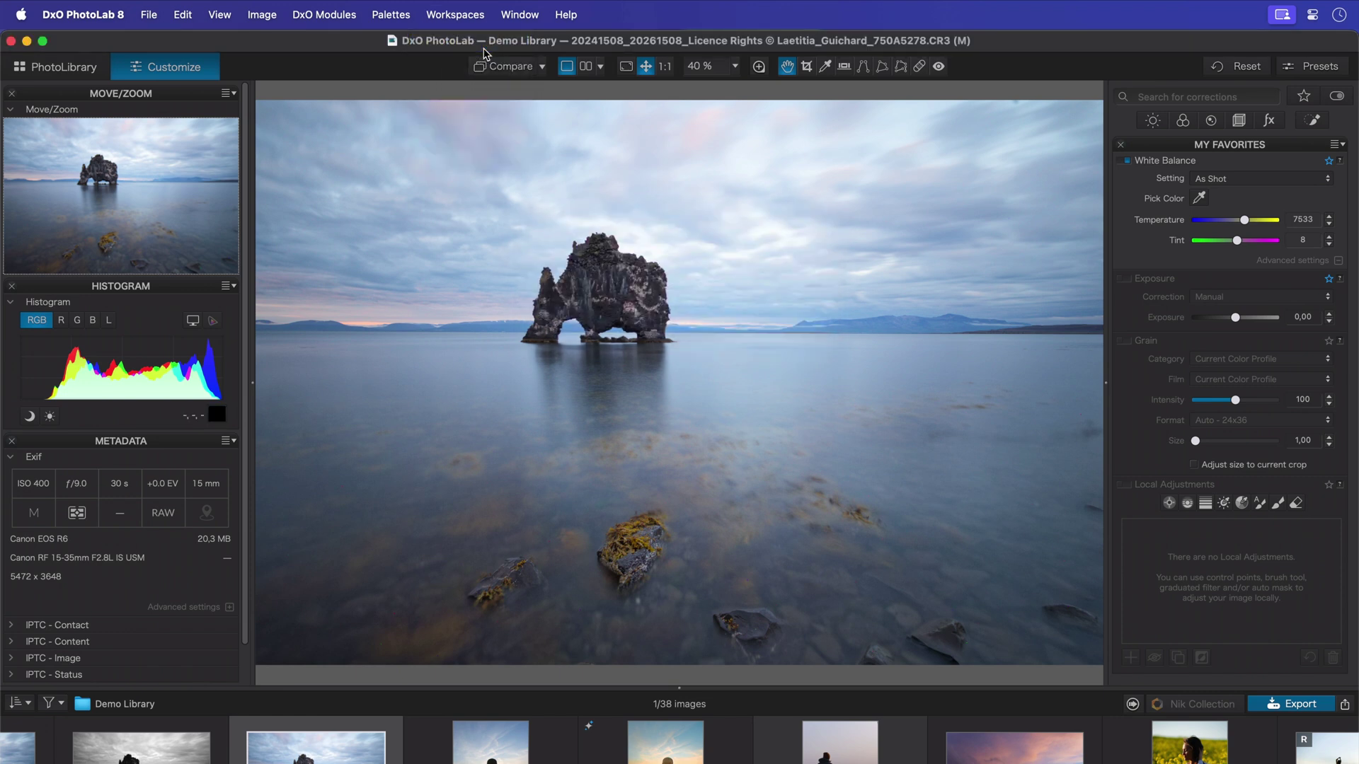
{"action": "left_click", "coordinate": [473, 18]}
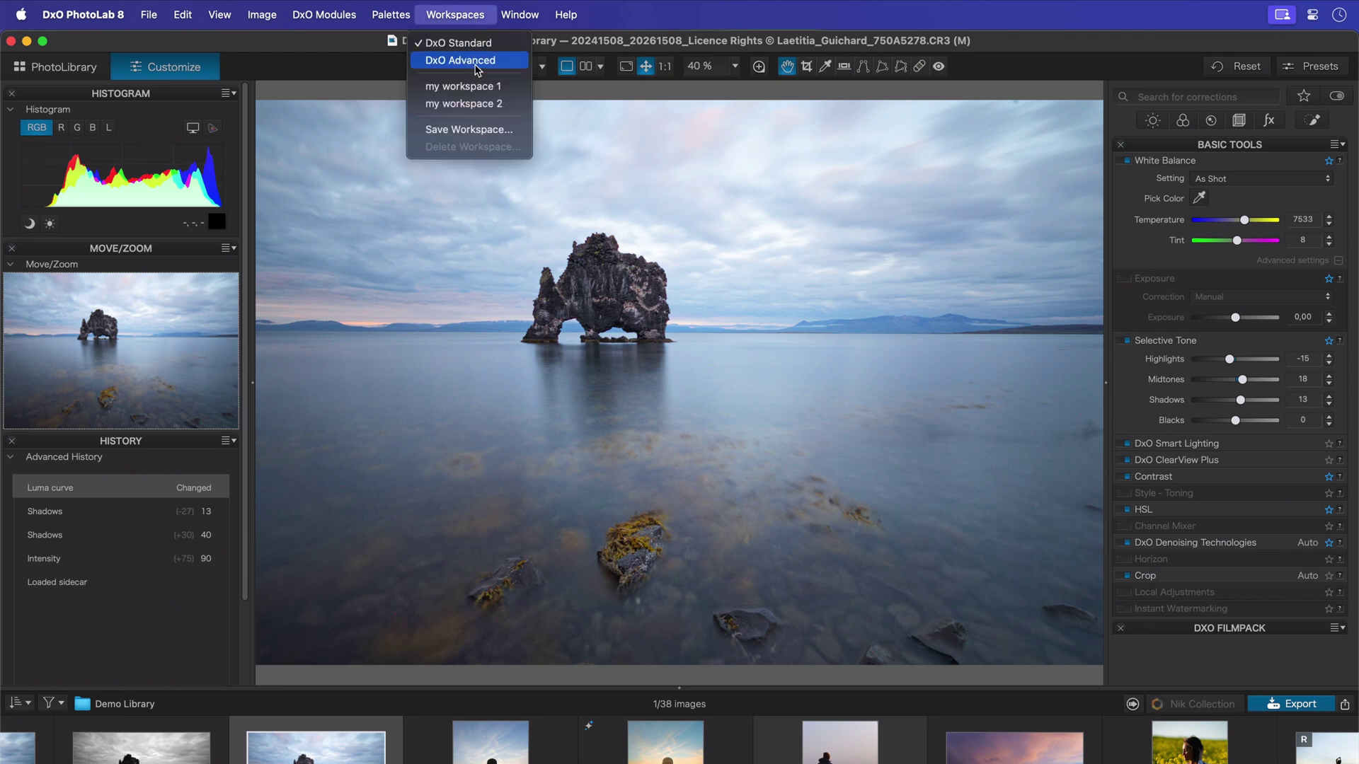
{"action": "left_click", "coordinate": [464, 103]}
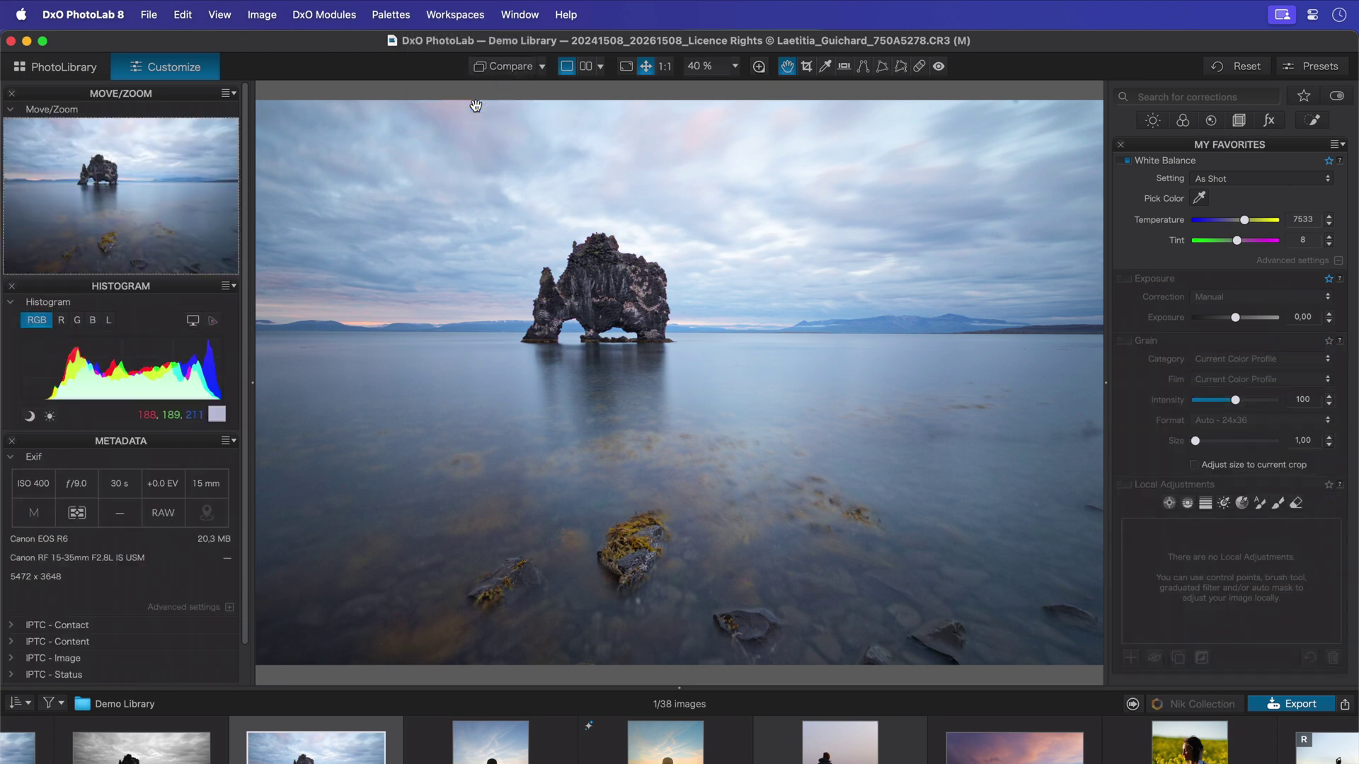
{"action": "left_click", "coordinate": [477, 22]}
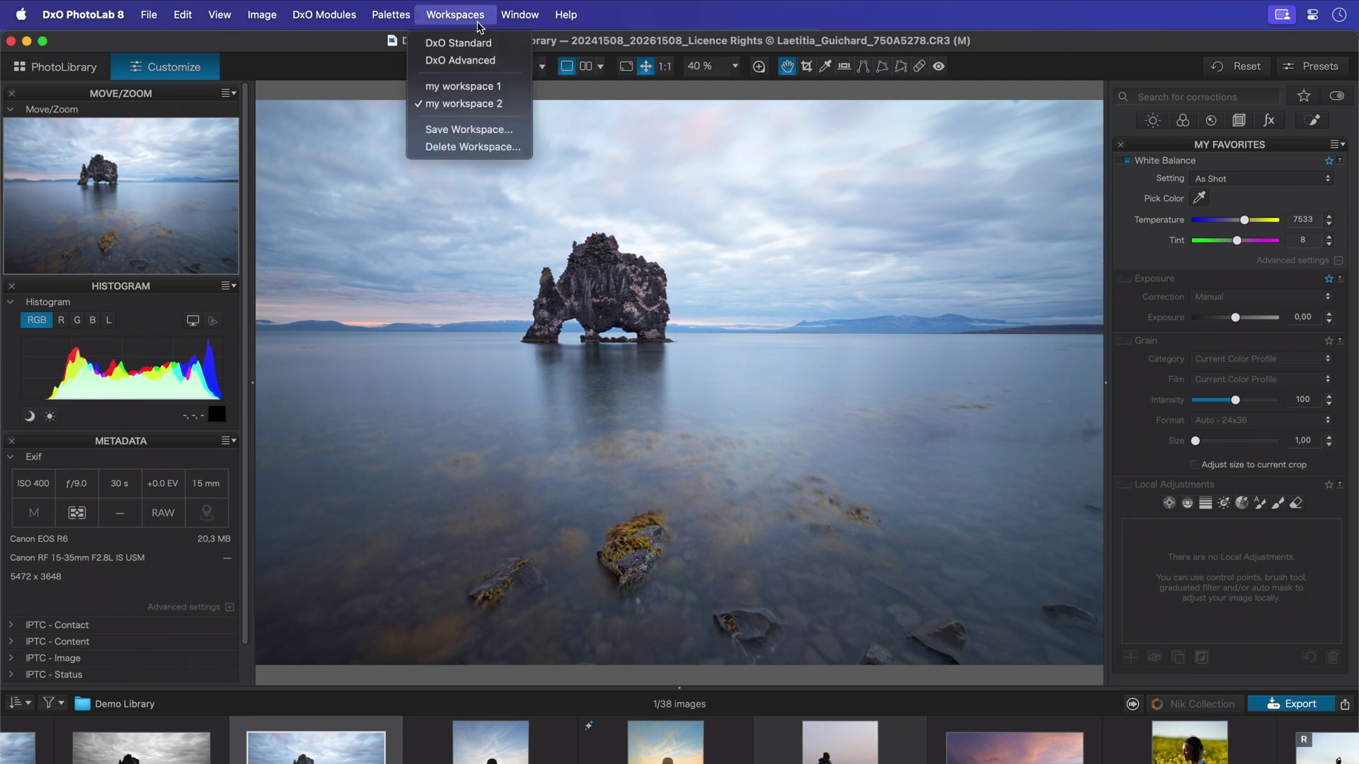
Choose Delete Workspace from the Workspaces list to delete 'my workspace 2'
{"action": "left_click", "coordinate": [490, 149]}
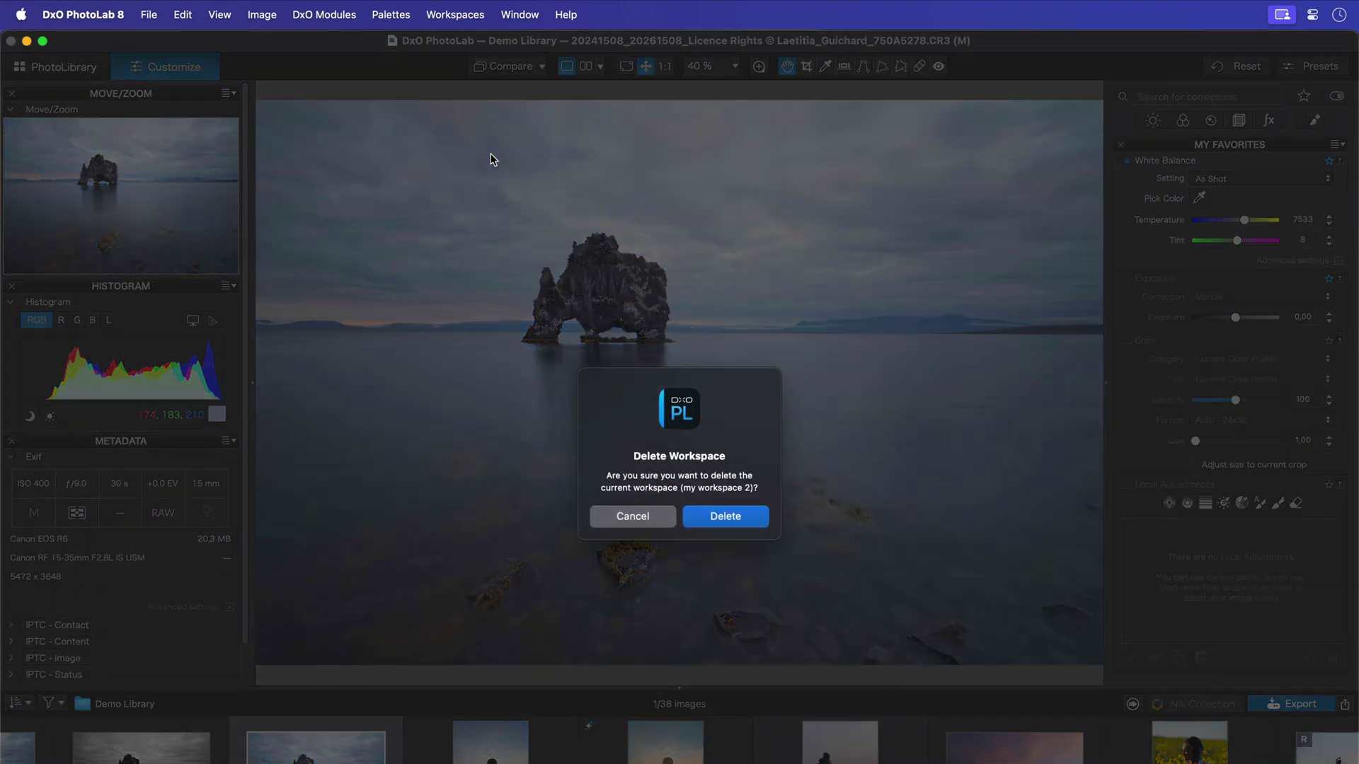